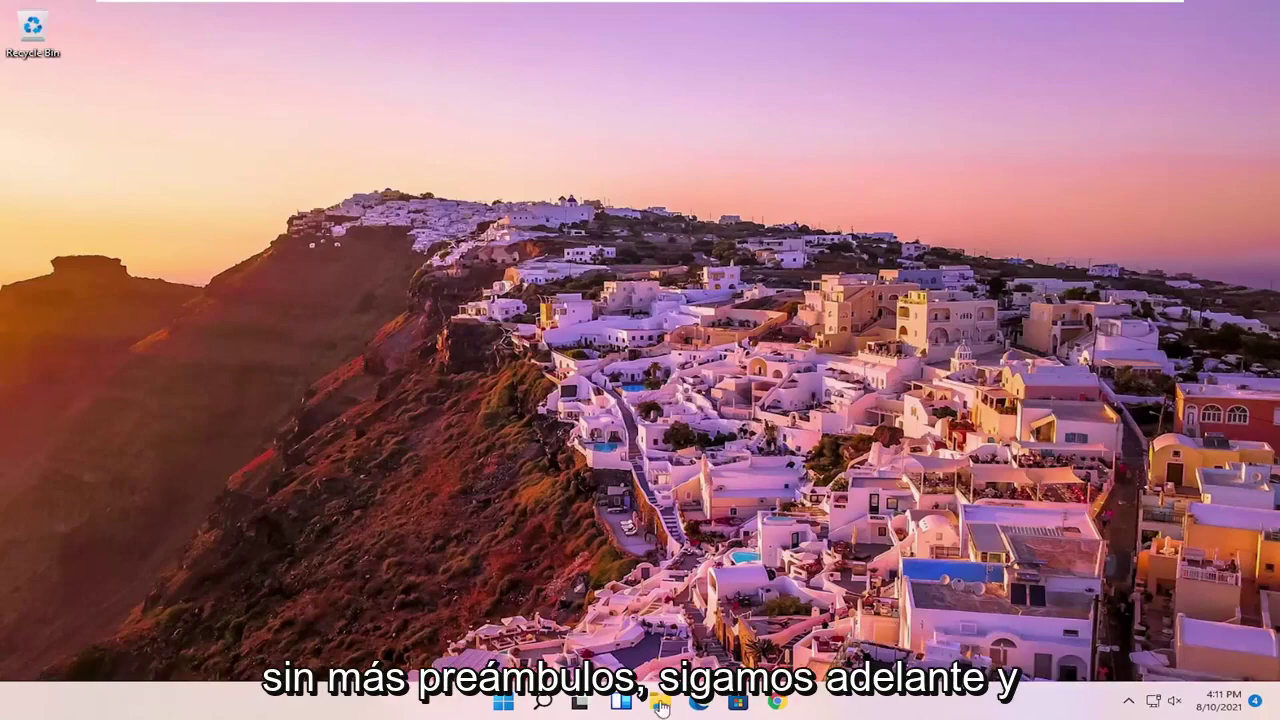
# Step: Find and open Voice Recorder, allow it to access the microphone, and reposition its window on the desktop
pyautogui.click(543, 702)
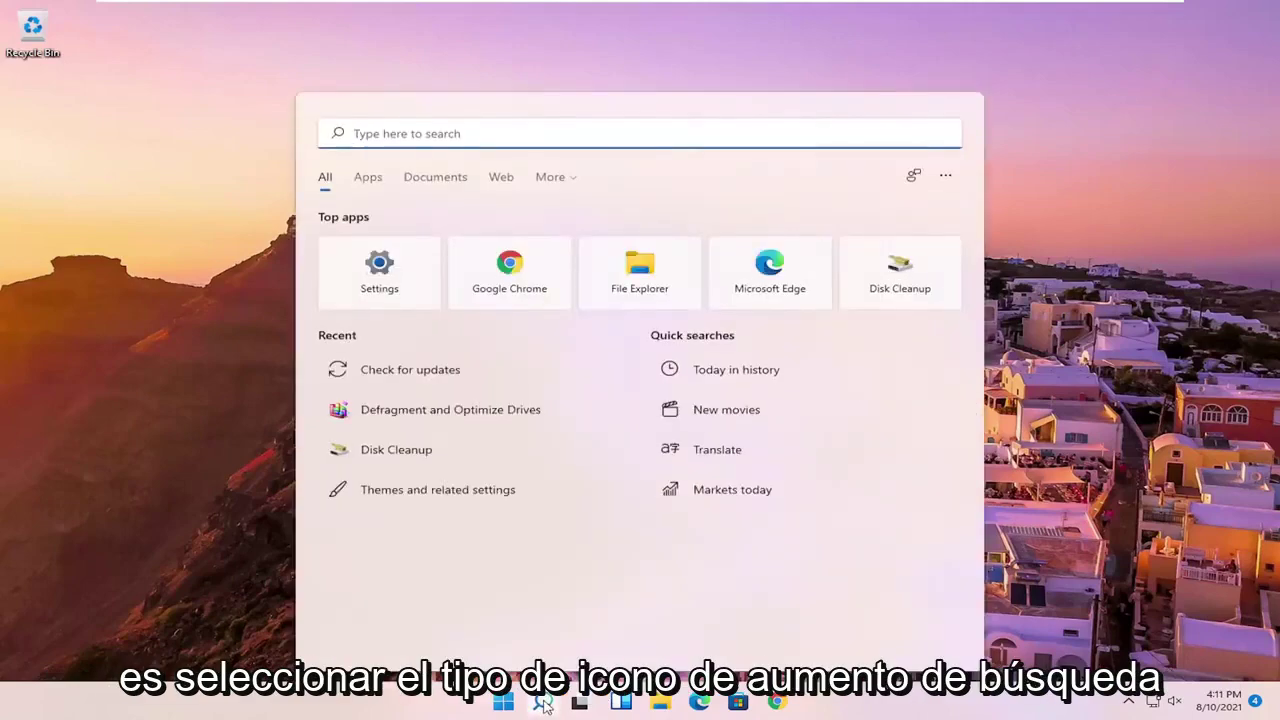
pyautogui.write('voice ')
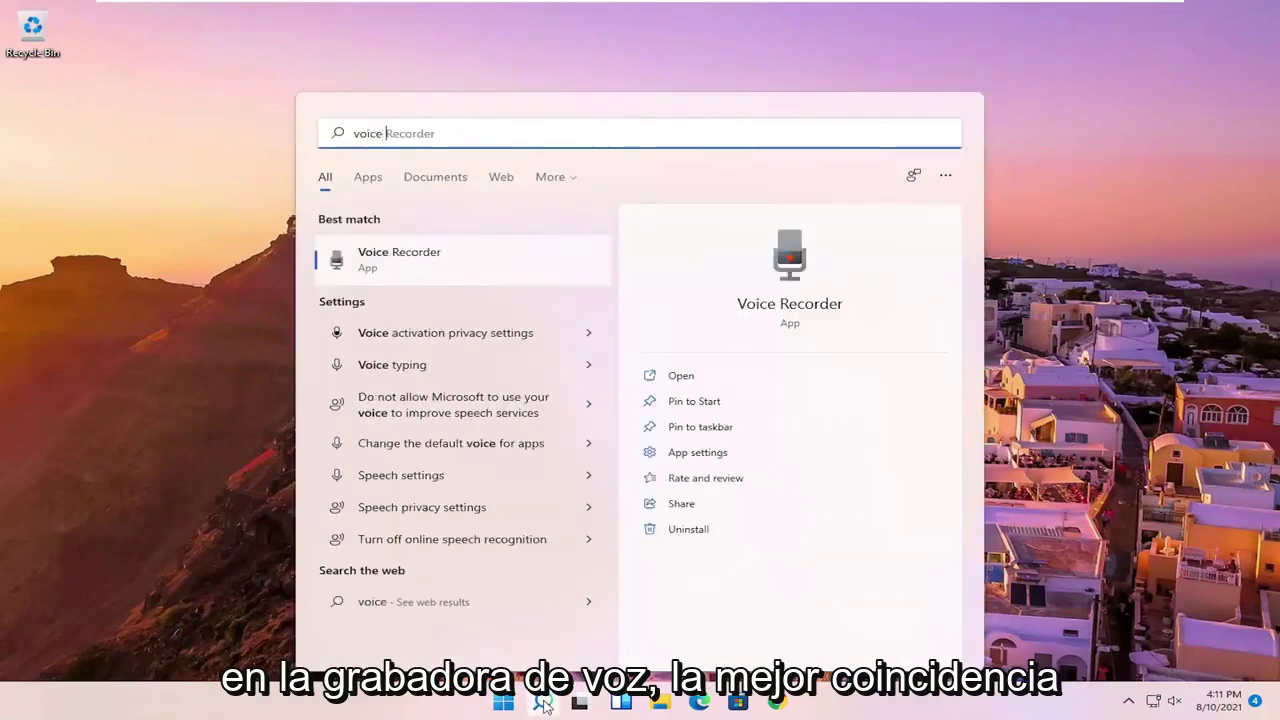
pyautogui.write('recorder')
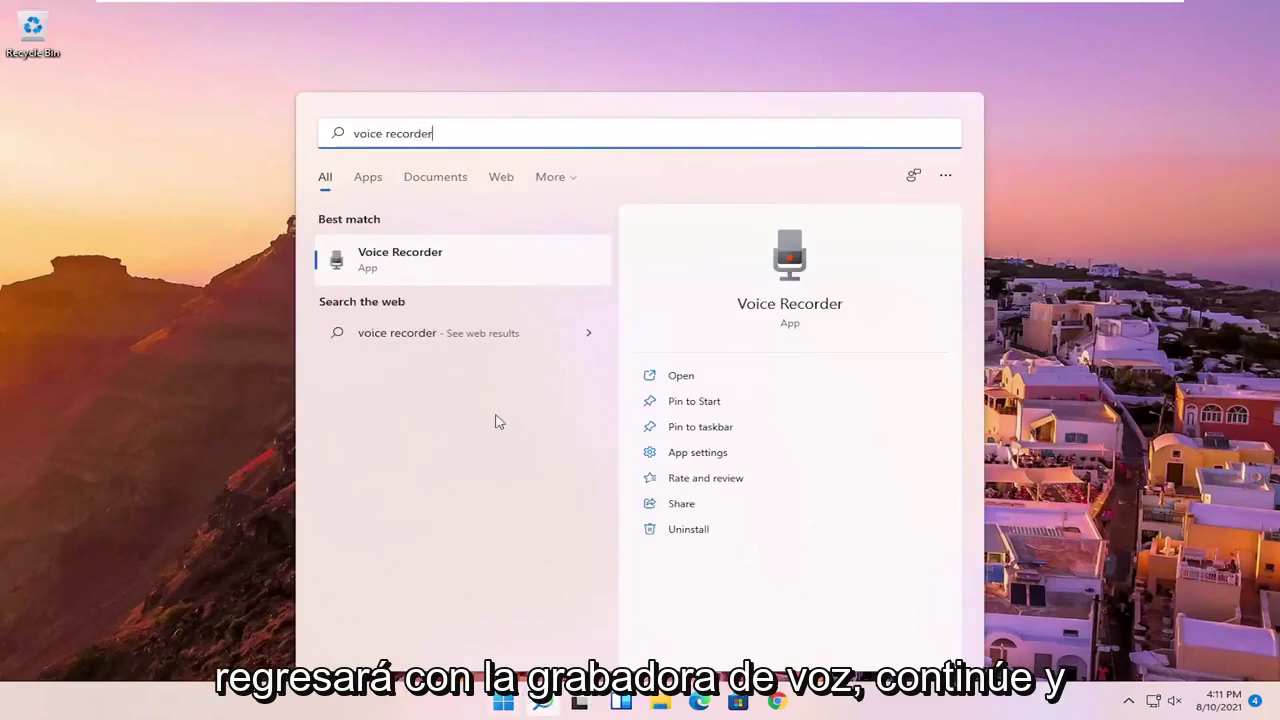
pyautogui.click(431, 263)
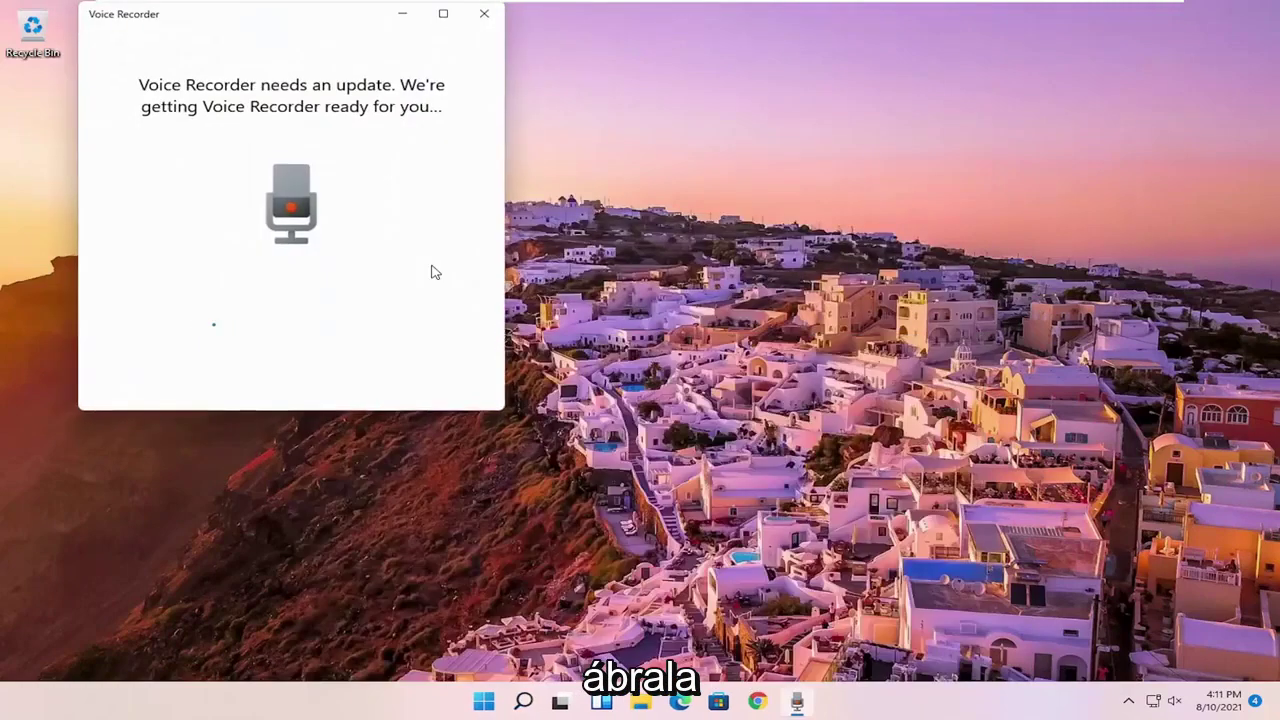
pyautogui.moveTo(320, 20); pyautogui.dragTo(640, 100)
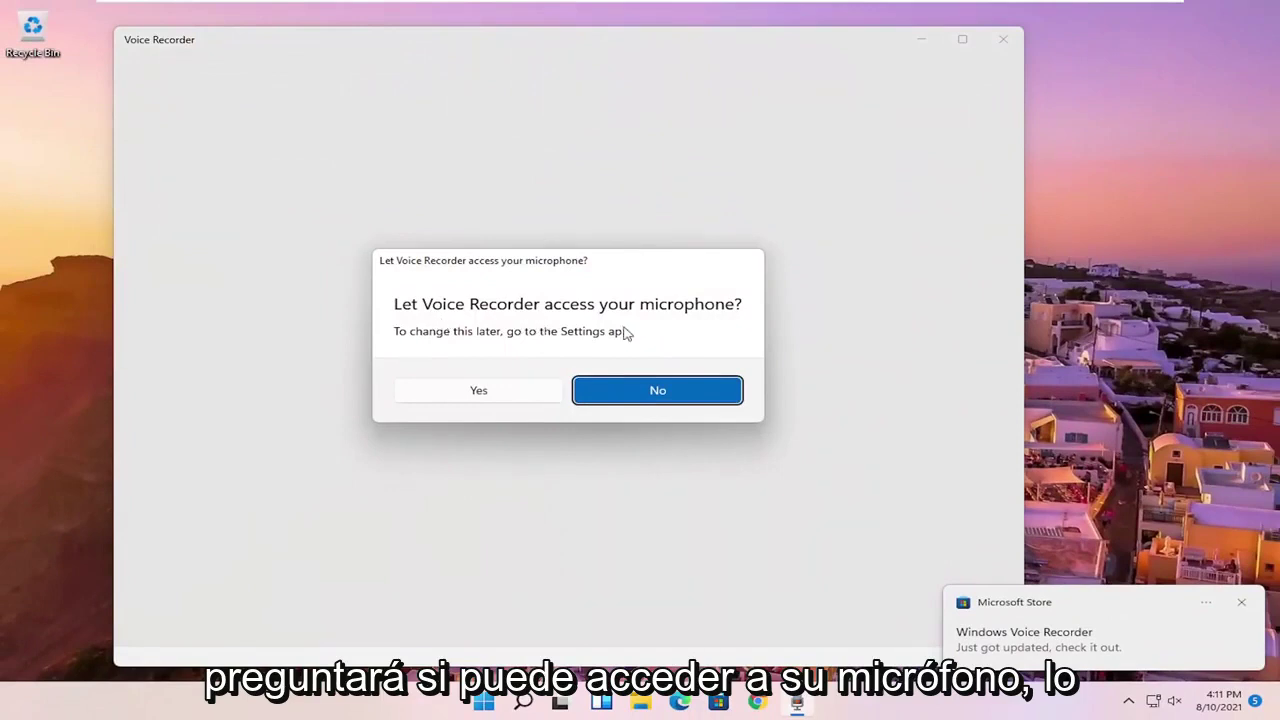
pyautogui.click(478, 391)
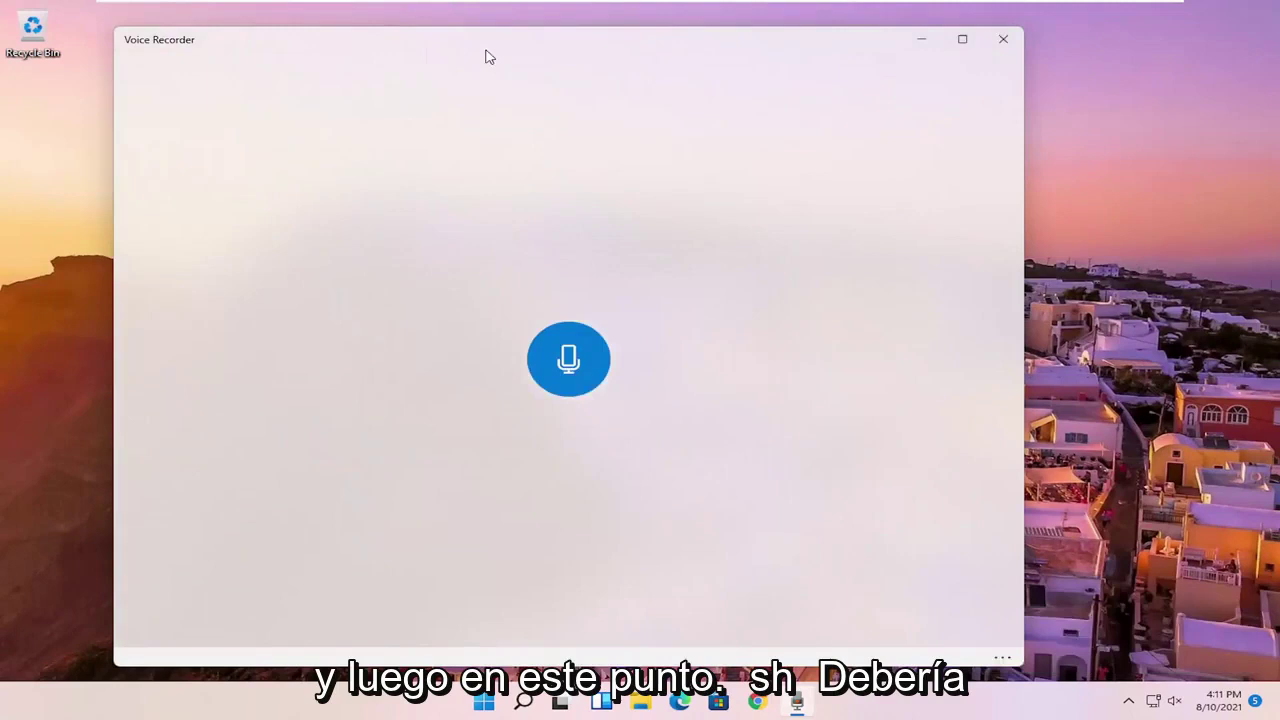
pyautogui.moveTo(486, 54); pyautogui.dragTo(554, 50)
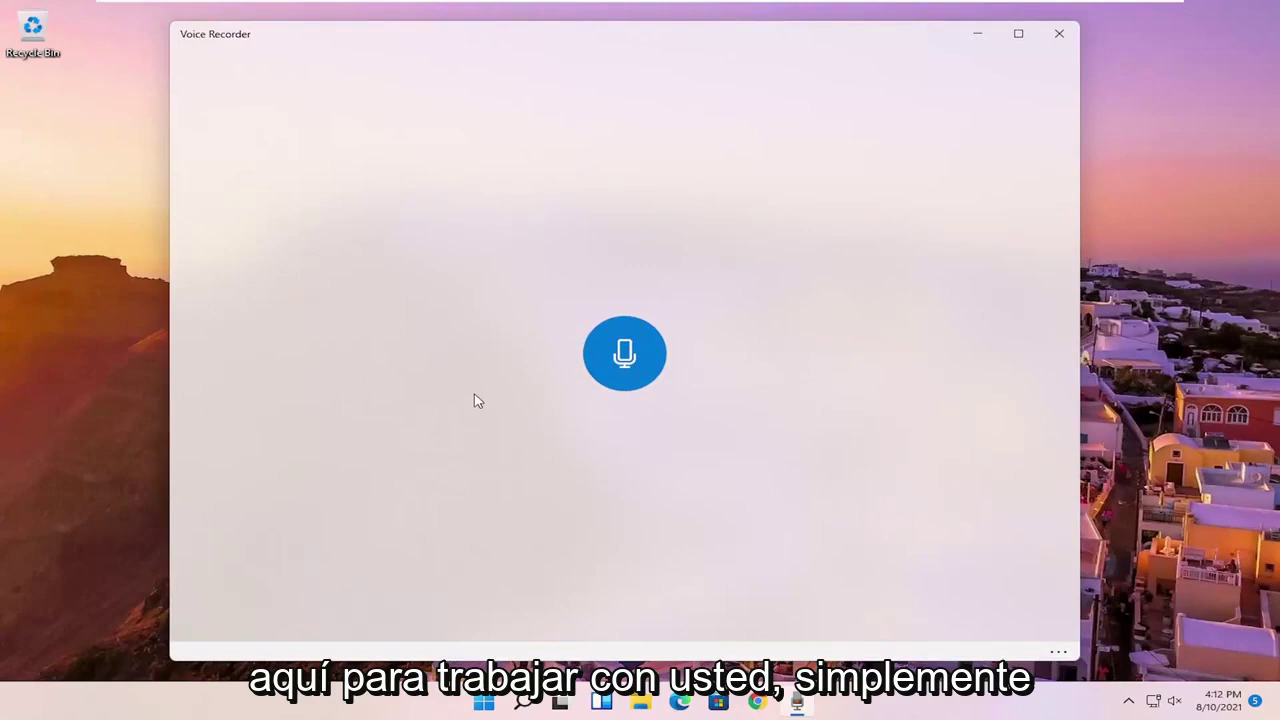
# Step: Record a clip of about 13 seconds, pausing and resuming it, and add markers at 00:08, 00:10 and 00:11
pyautogui.click(619, 352)
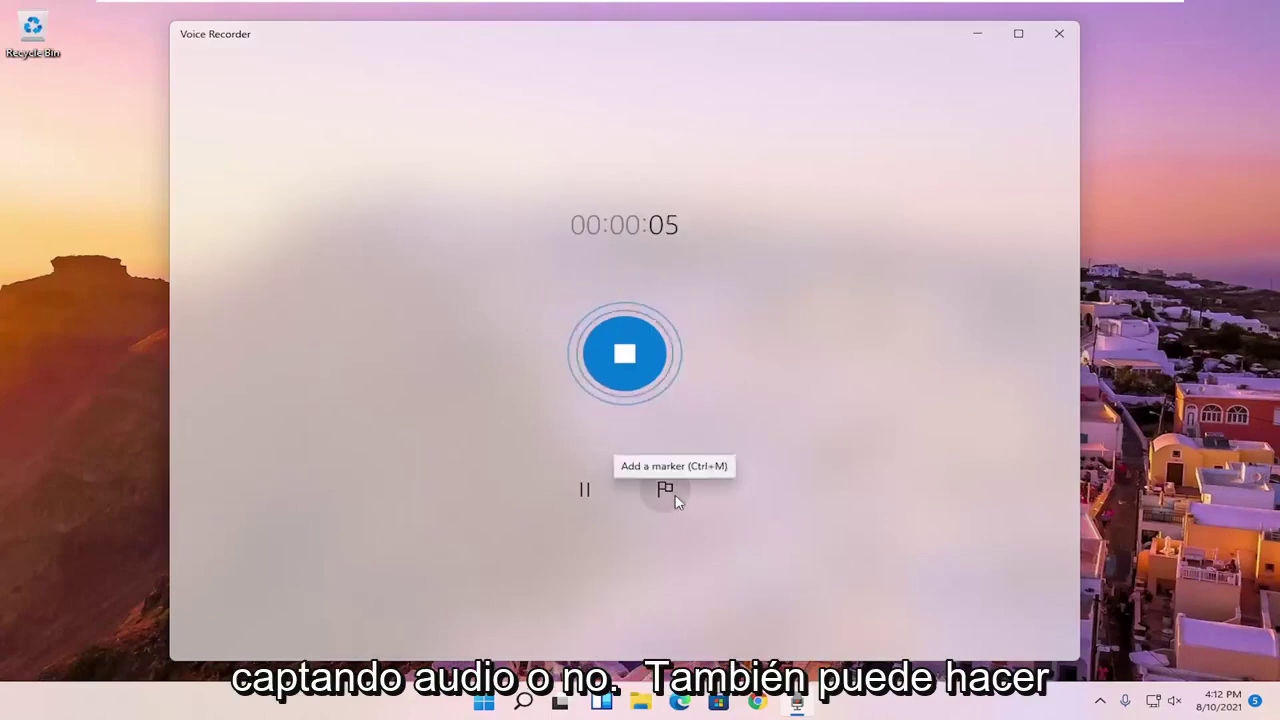
pyautogui.click(585, 494)
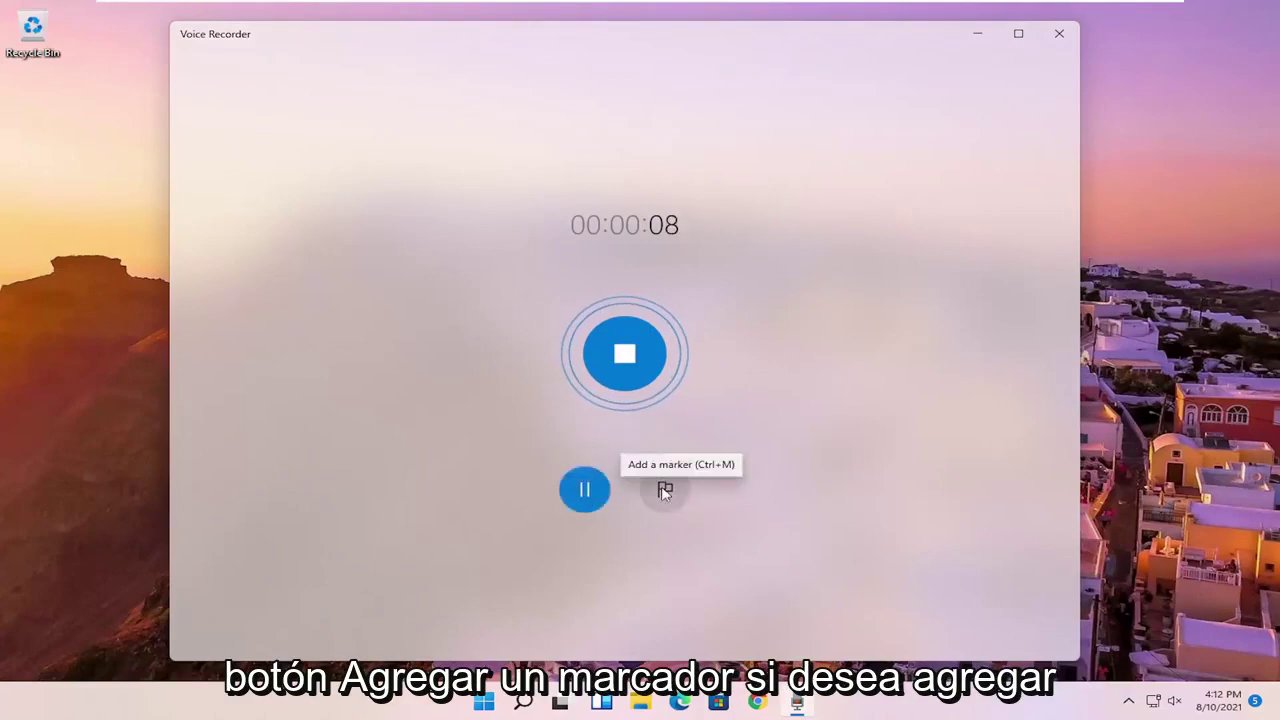
pyautogui.click(664, 482)
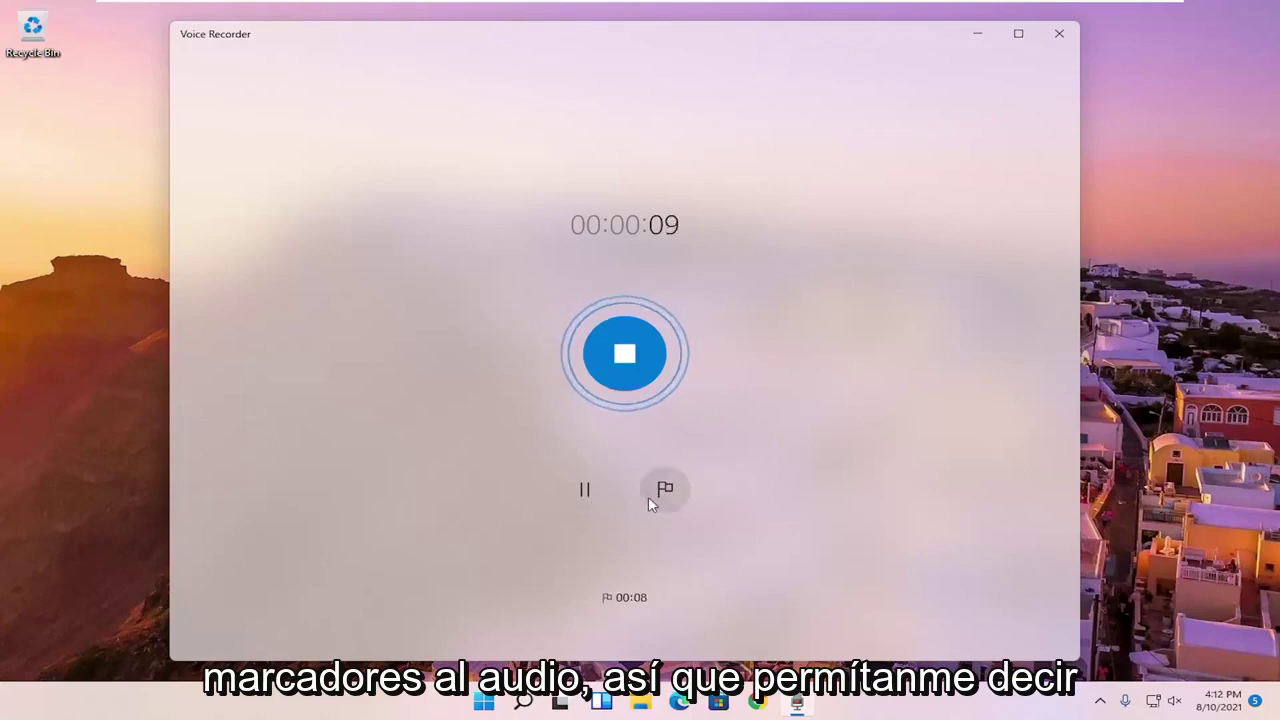
pyautogui.click(665, 494)
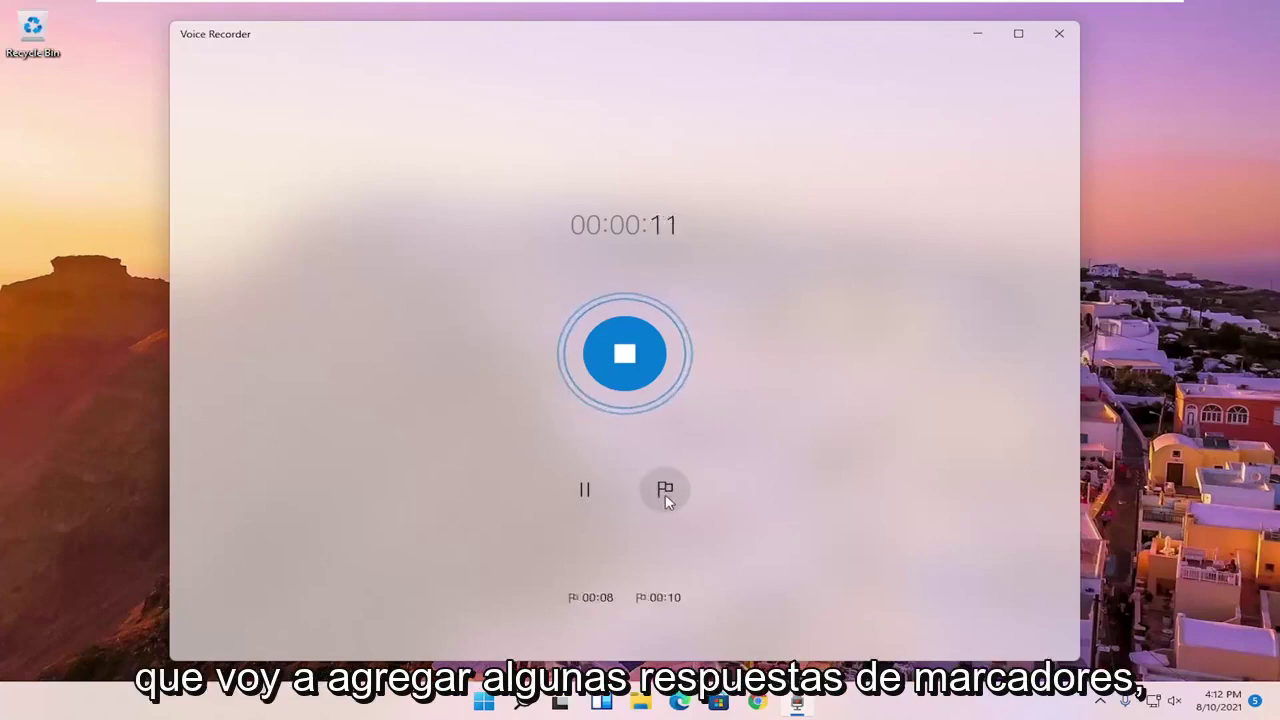
pyautogui.click(665, 492)
pyautogui.click(586, 493)
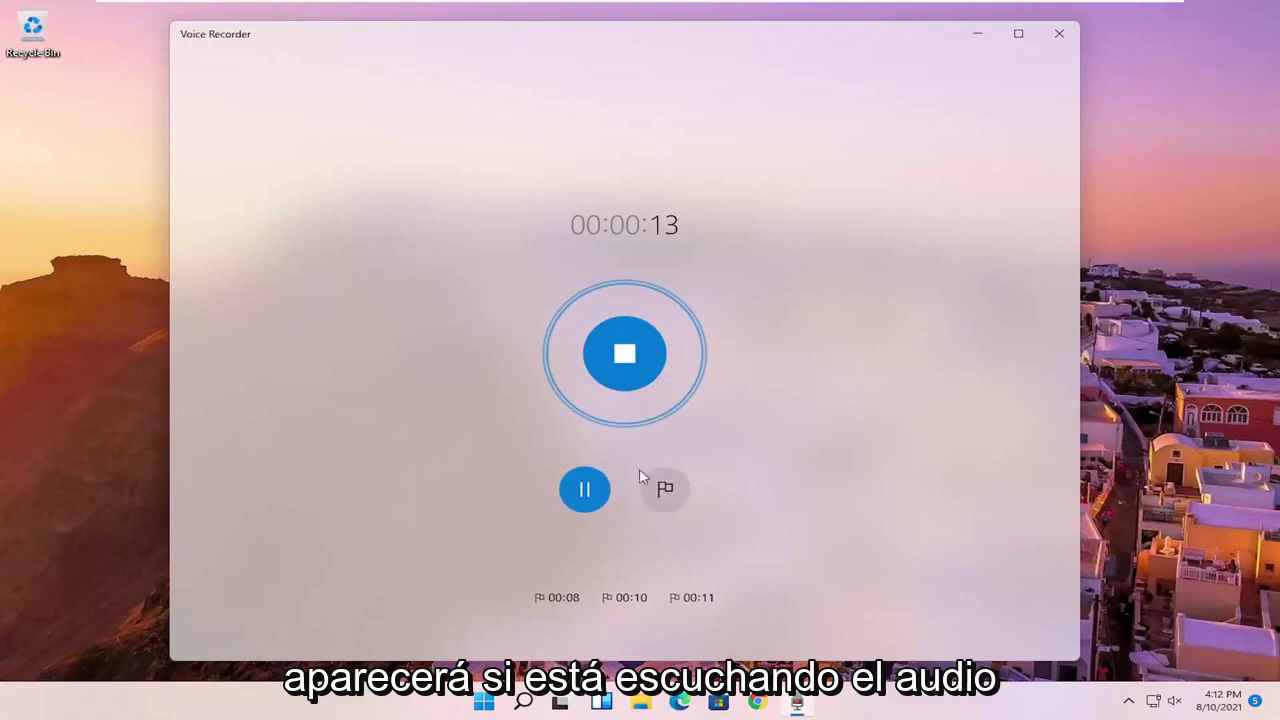
pyautogui.click(618, 356)
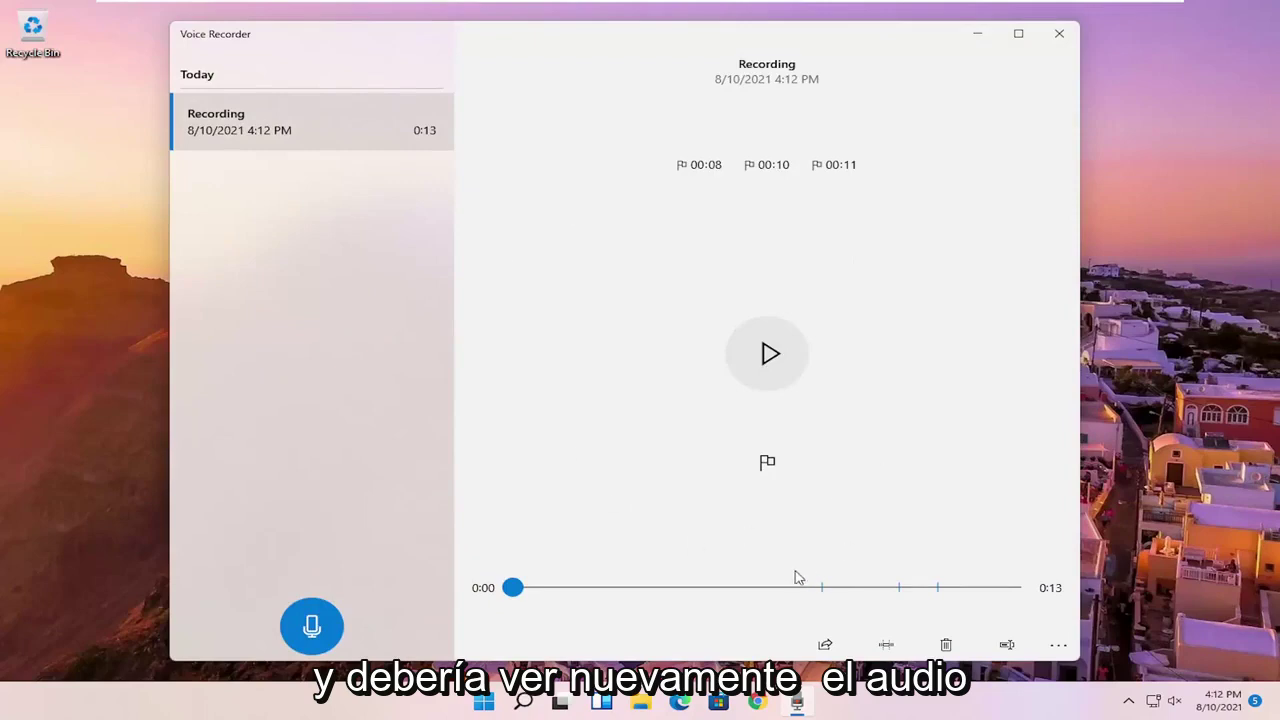
# Step: Play the start of the recording, then jump to its markers at 00:11, 00:10 and 00:08
pyautogui.click(776, 368)
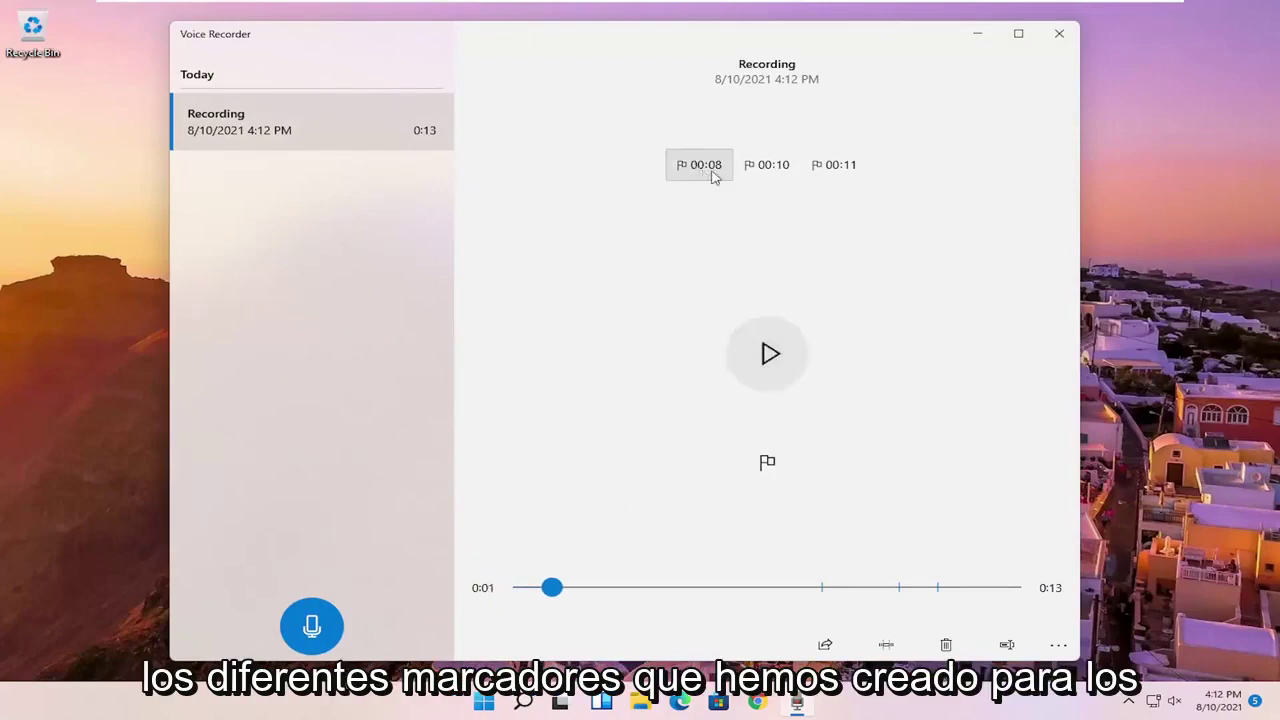
pyautogui.click(840, 167)
pyautogui.click(770, 167)
pyautogui.click(690, 168)
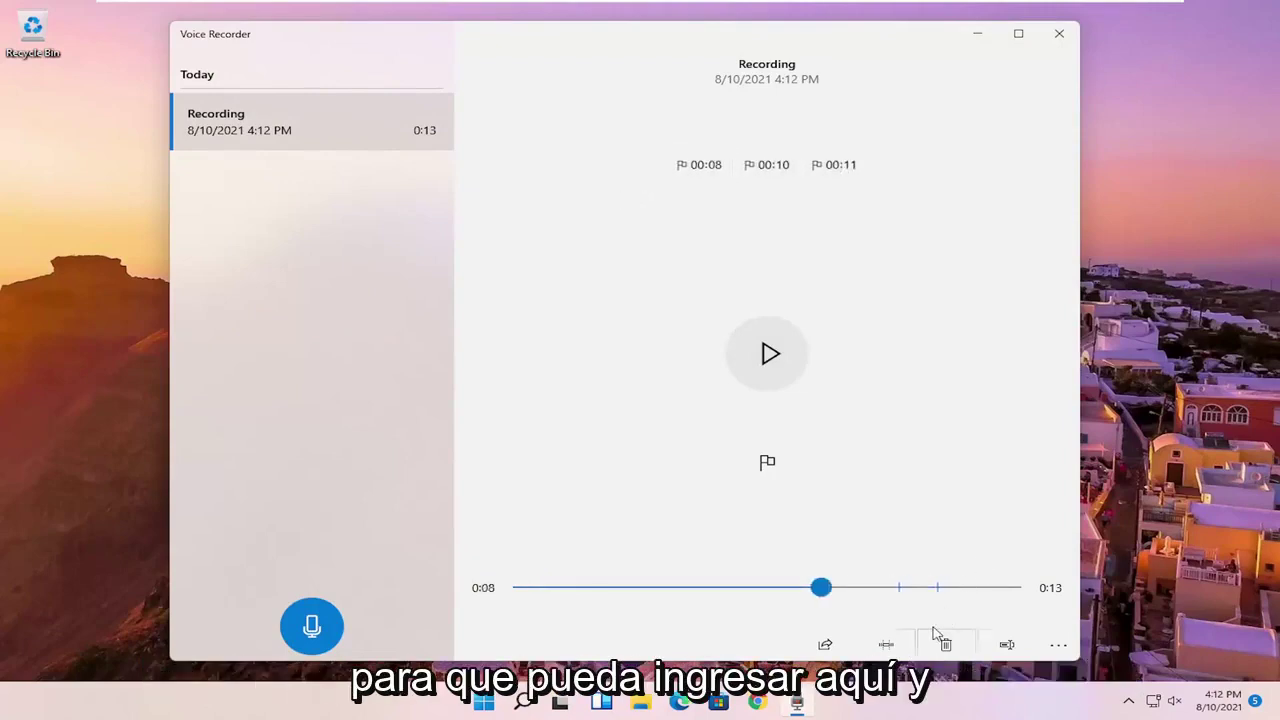
# Step: Review the recording's sharing options, including the nearby sharing choices, and leave them without sharing
pyautogui.click(824, 645)
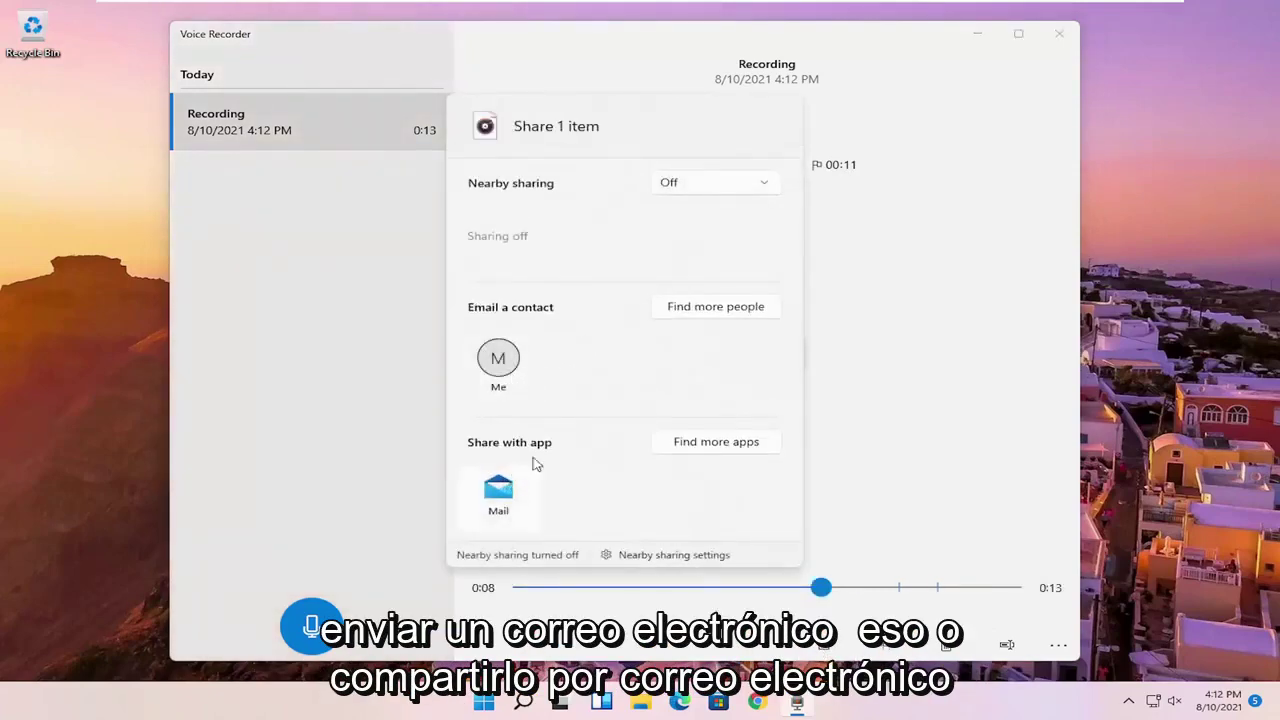
pyautogui.click(691, 187)
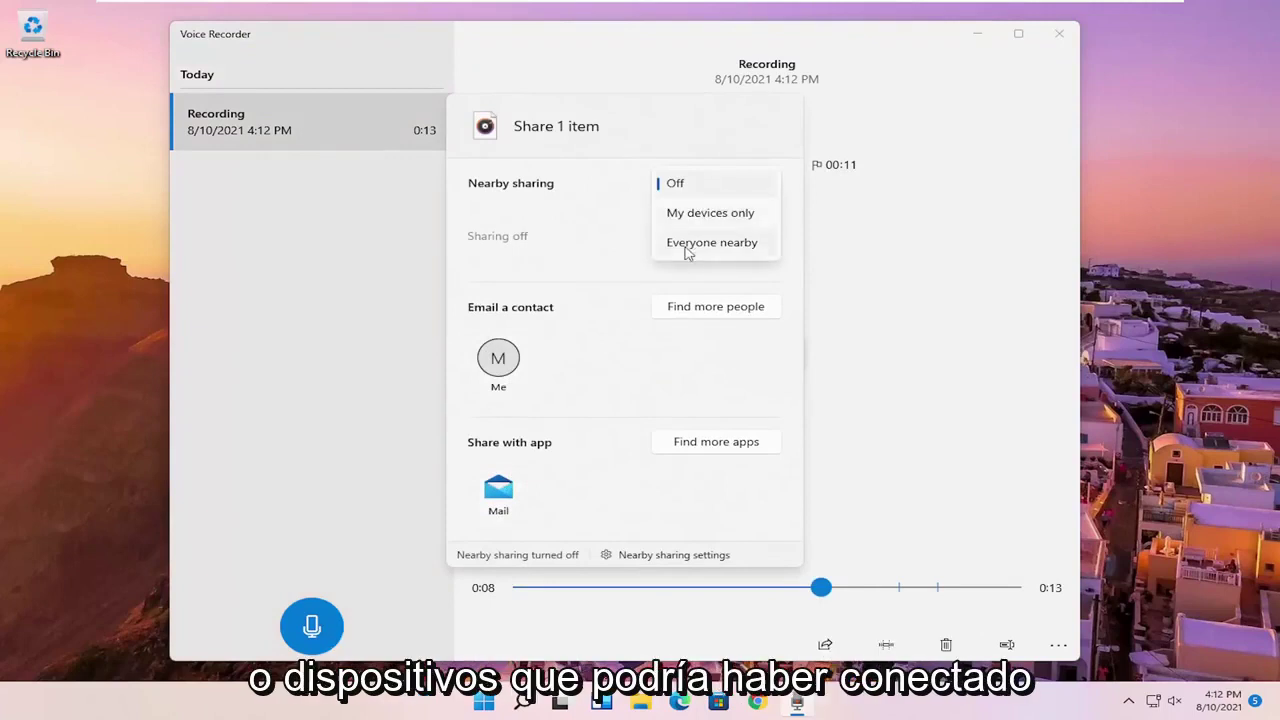
pyautogui.click(883, 388)
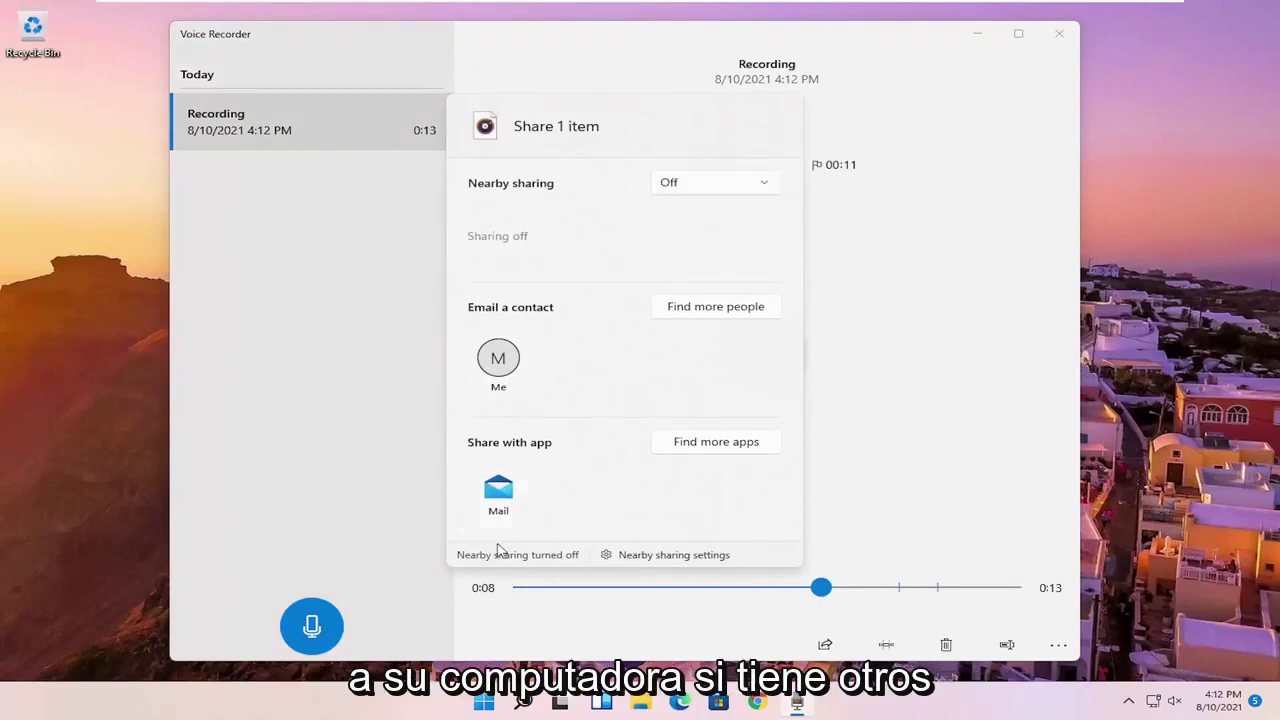
pyautogui.click(310, 443)
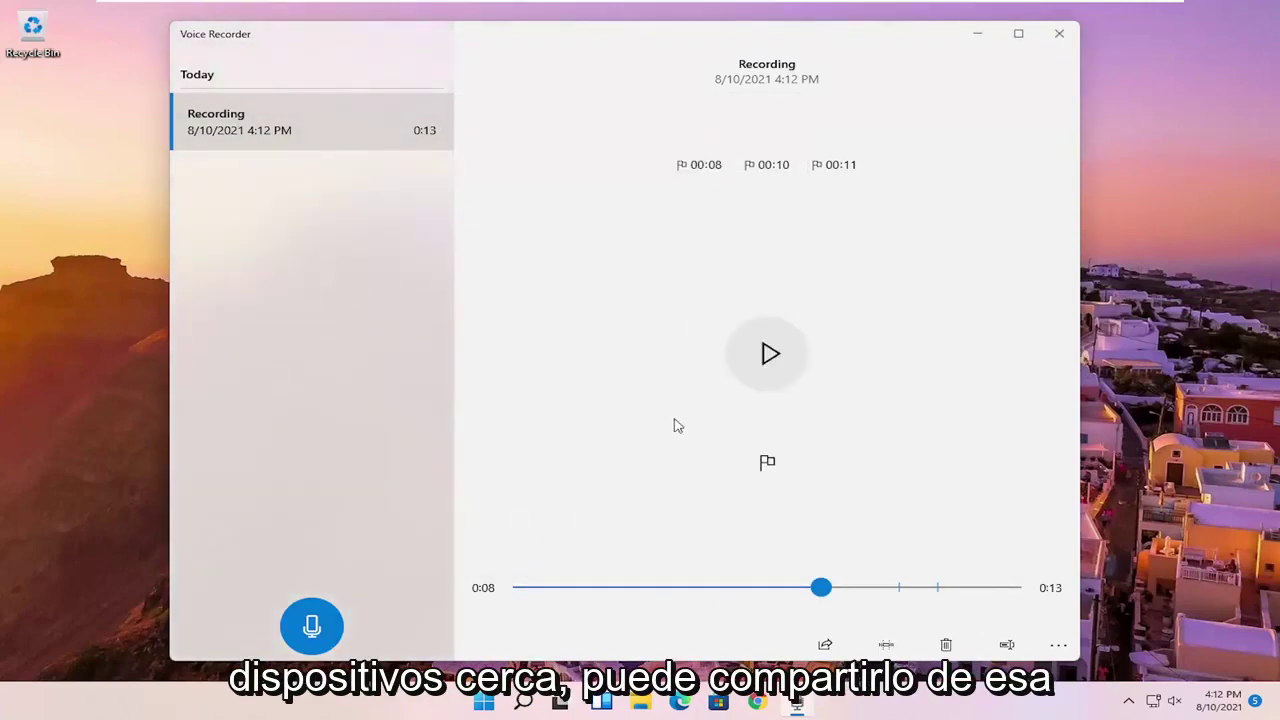
# Step: Try adjusting the start point for trimming the recording, and discard the trim
pyautogui.click(887, 645)
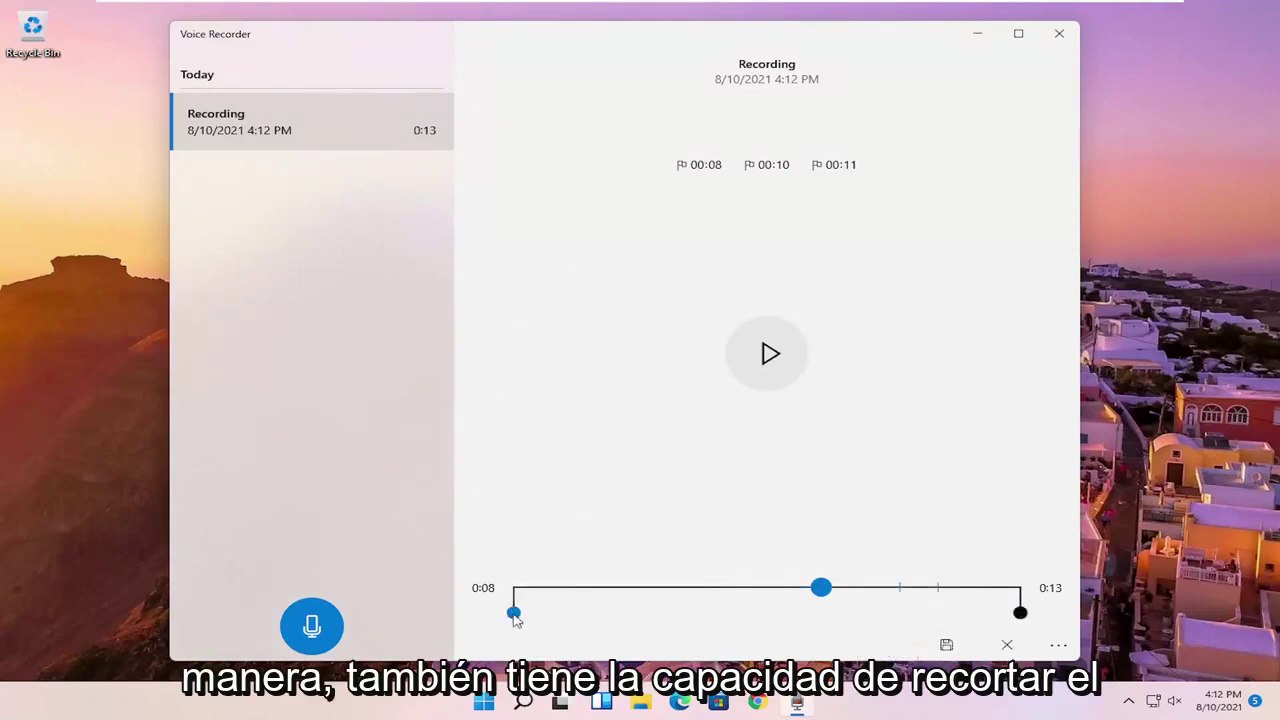
pyautogui.moveTo(516, 622)
pyautogui.mouseDown()
pyautogui.moveTo(546, 612)
pyautogui.moveTo(506, 609)
pyautogui.mouseUp()
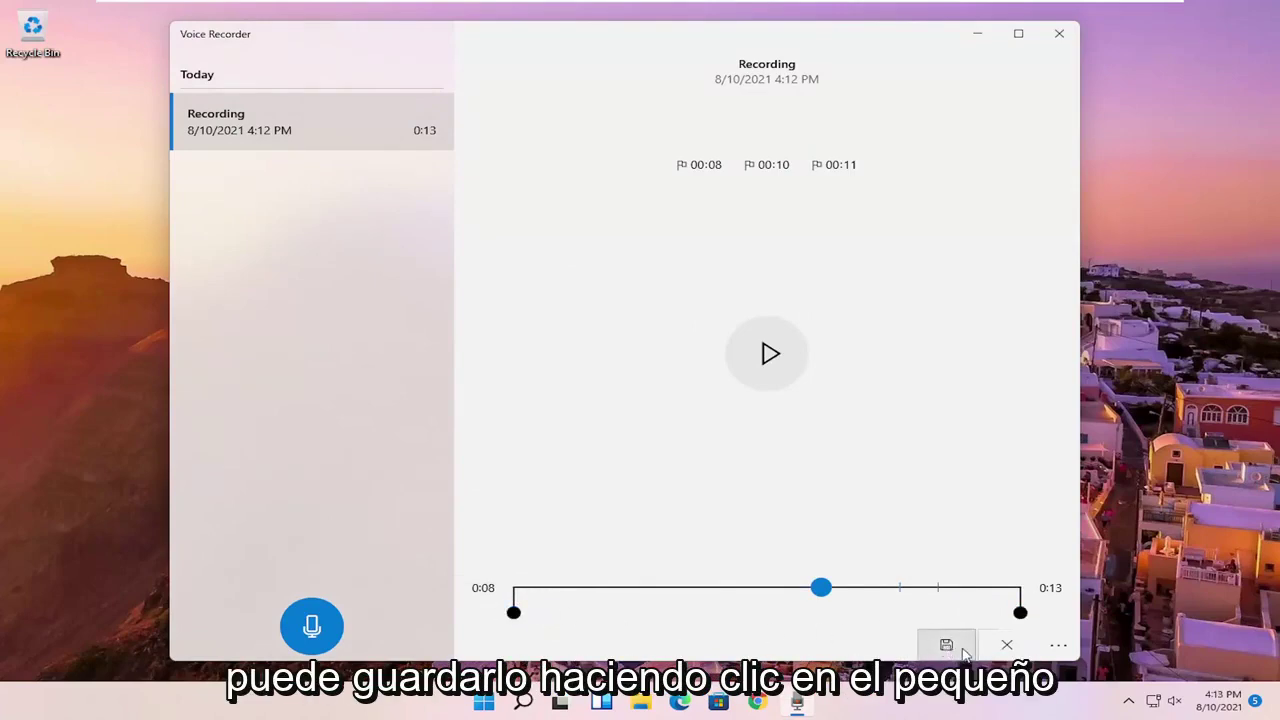
pyautogui.click(1006, 645)
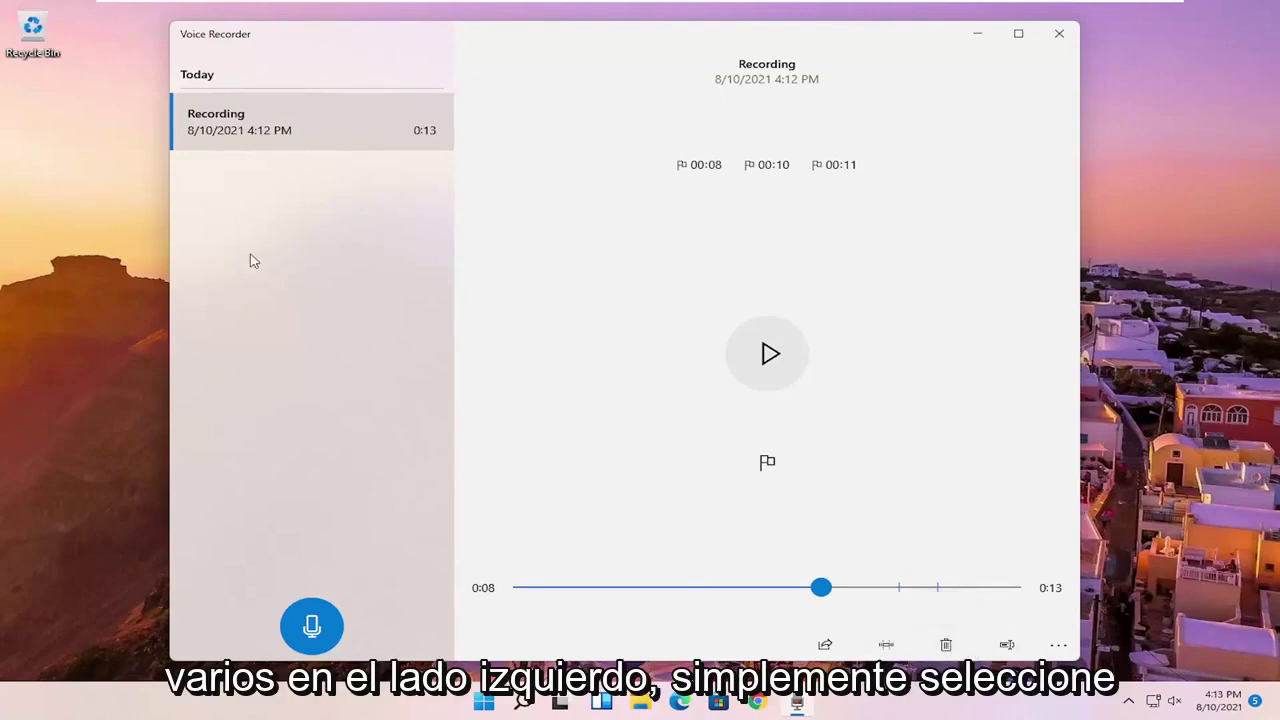
# Step: Rename the recording as "What The Clip Is"
pyautogui.click(300, 120)
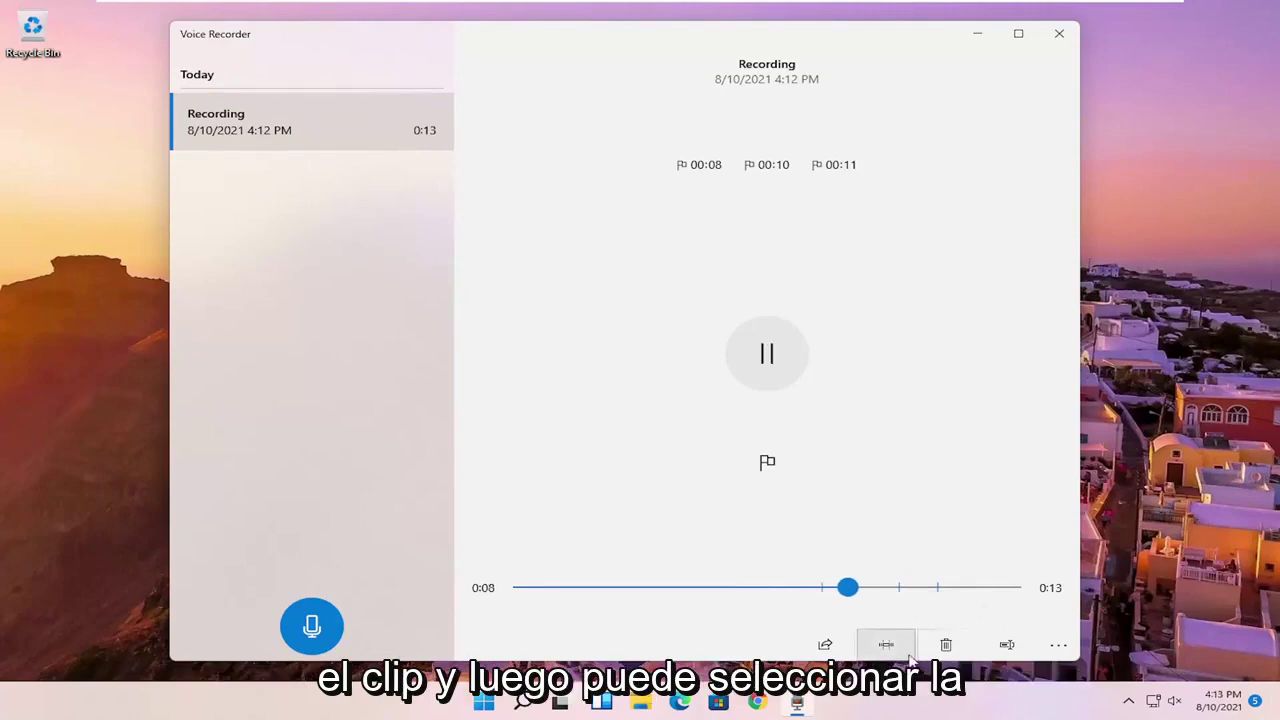
pyautogui.click(1025, 649)
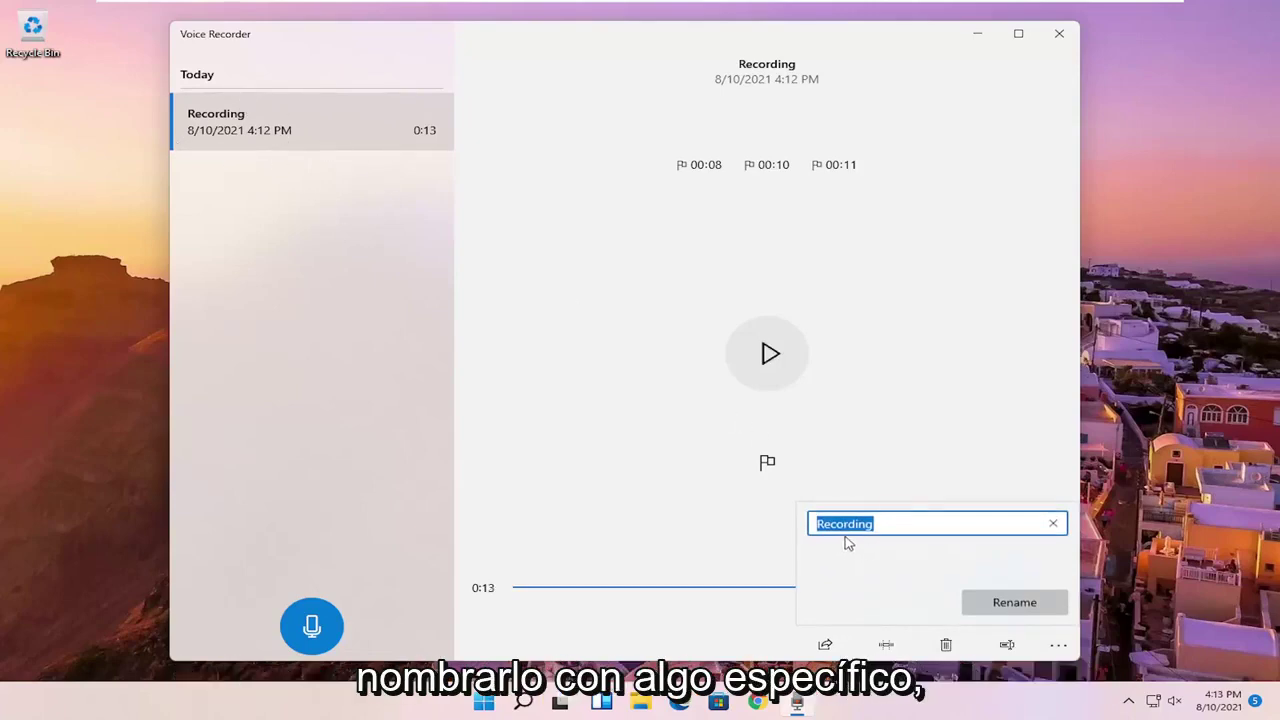
pyautogui.press('BackSpace')
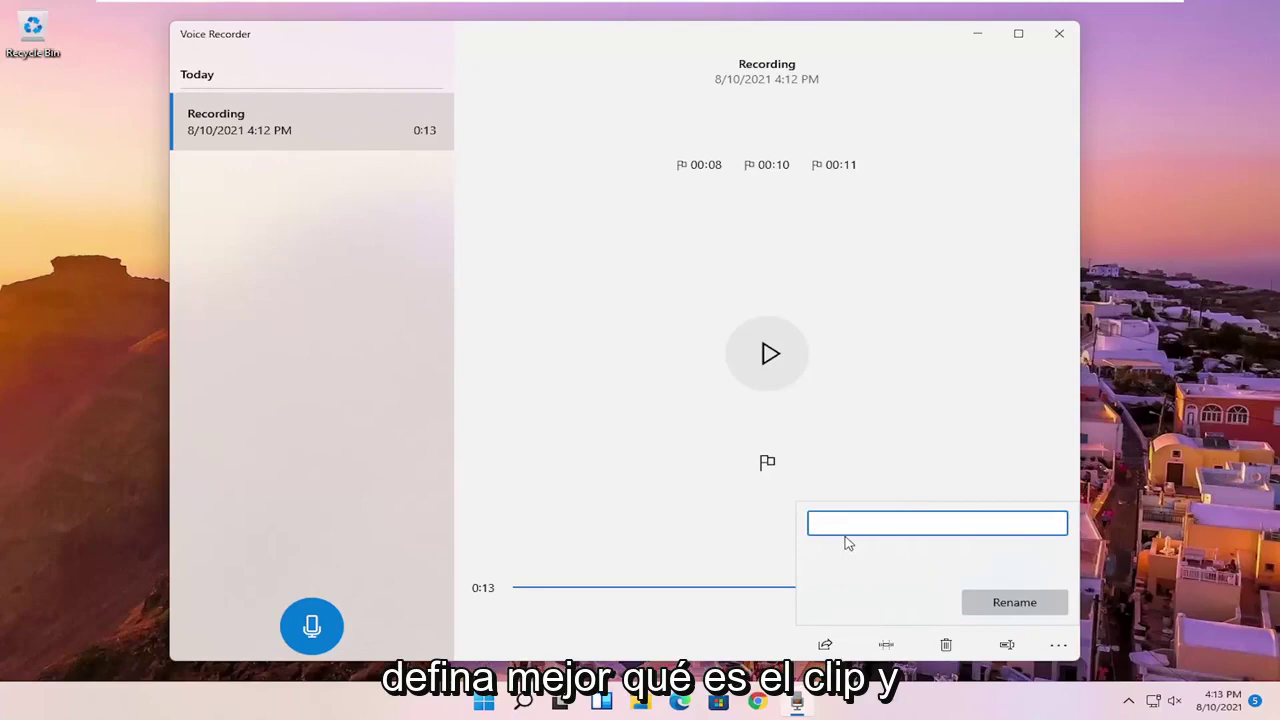
pyautogui.write('What The Clip Is')
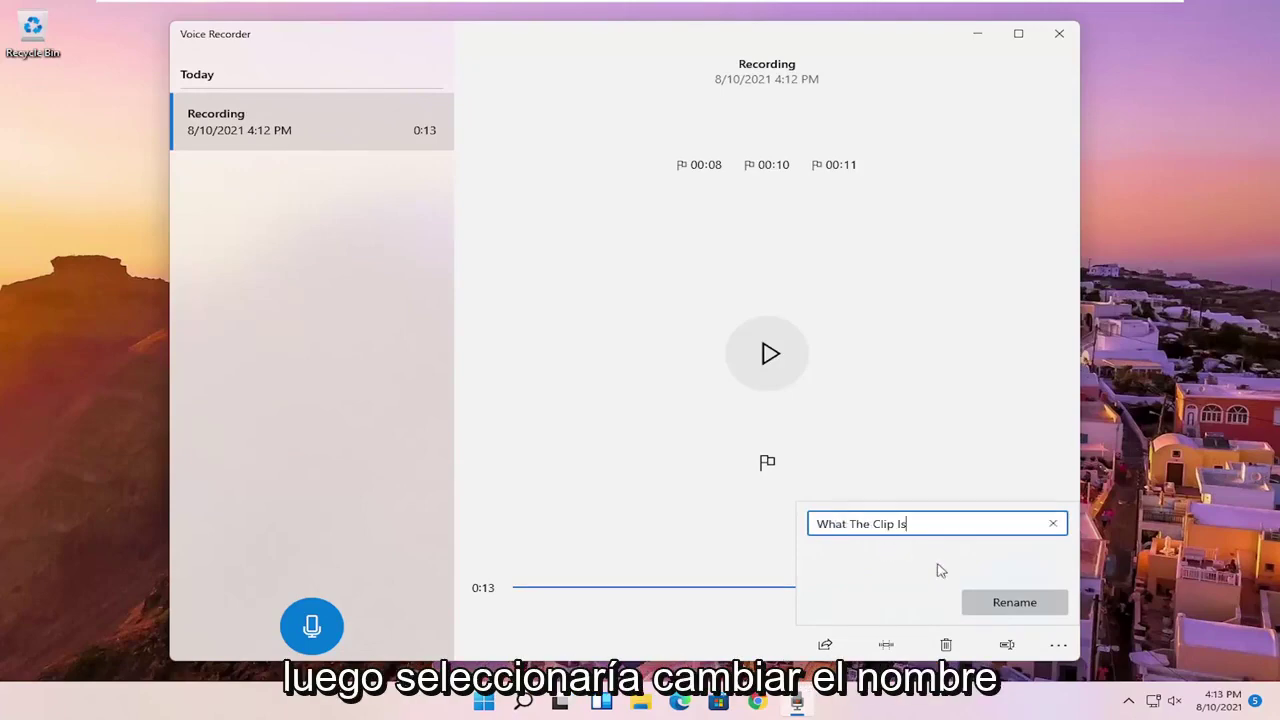
pyautogui.click(1018, 602)
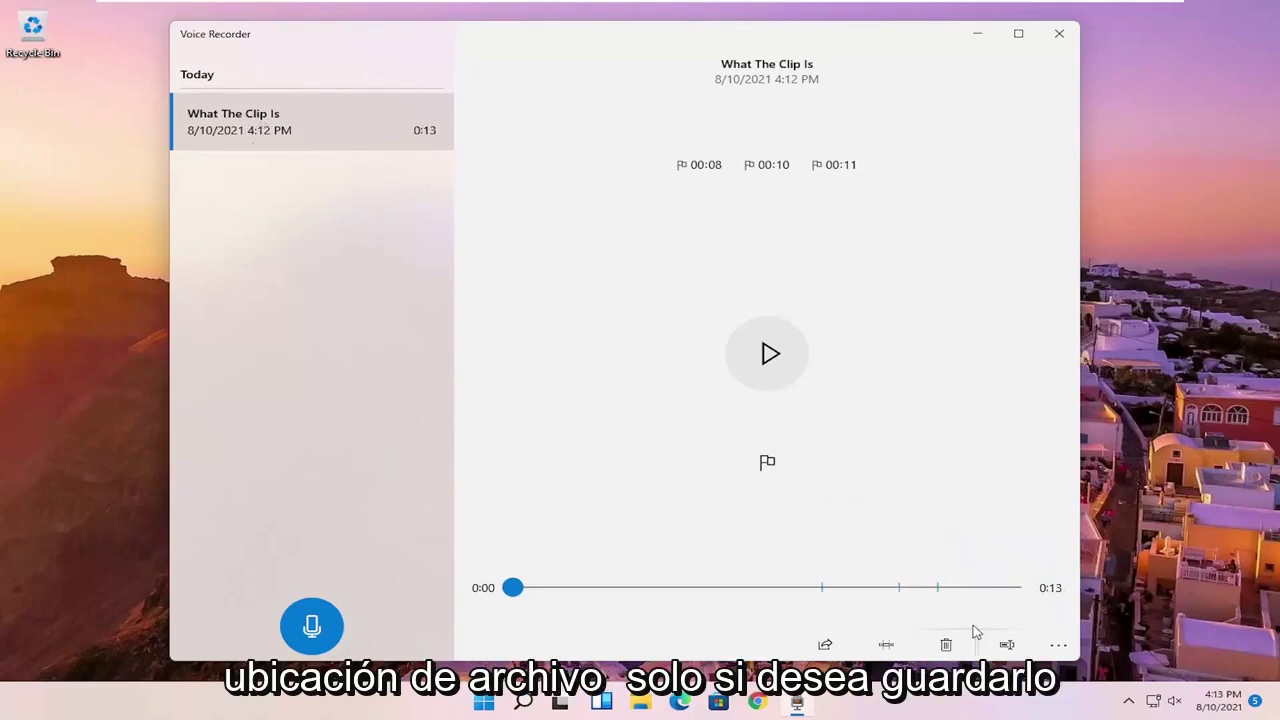
# Step: Open the file location of the "What The Clip Is" recording and select its audio file
pyautogui.click(1060, 645)
pyautogui.click(1063, 646)
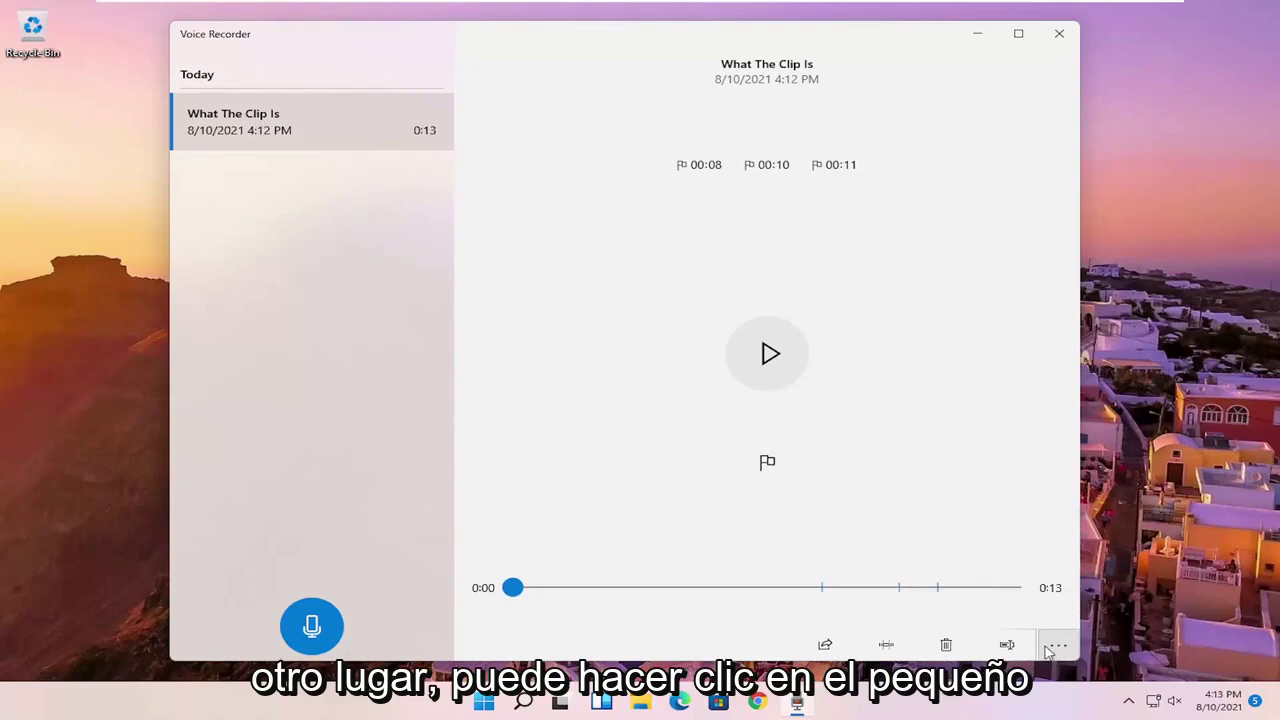
pyautogui.click(1062, 648)
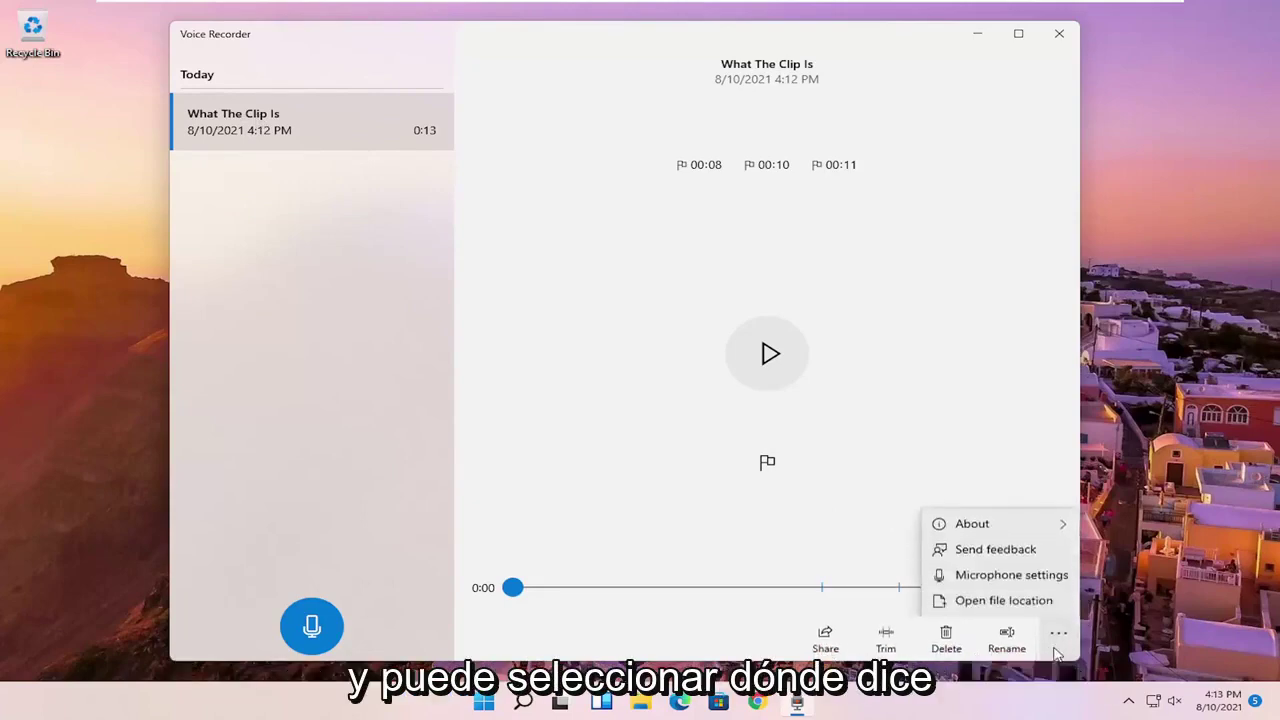
pyautogui.click(1013, 603)
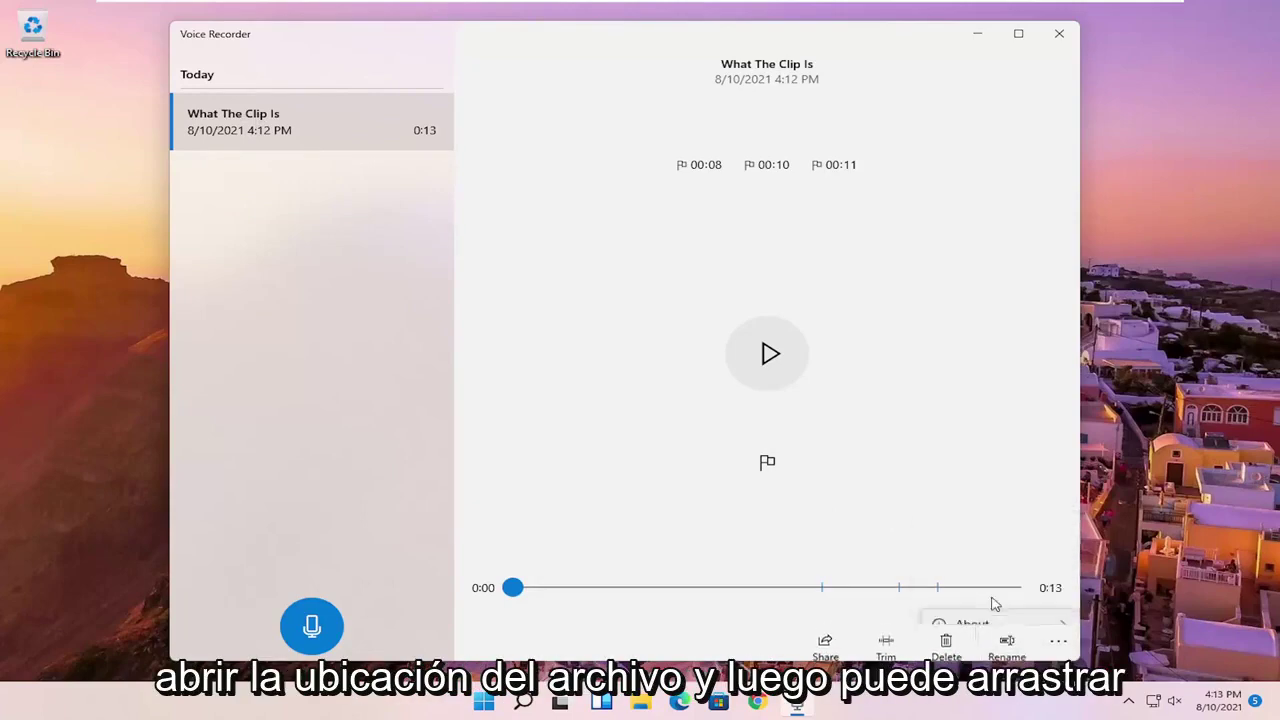
pyautogui.moveTo(352, 260); pyautogui.dragTo(410, 290)
# Step: Check the file type in the recording file's properties, then close the properties and the folder window
pyautogui.rightClick(363, 261)
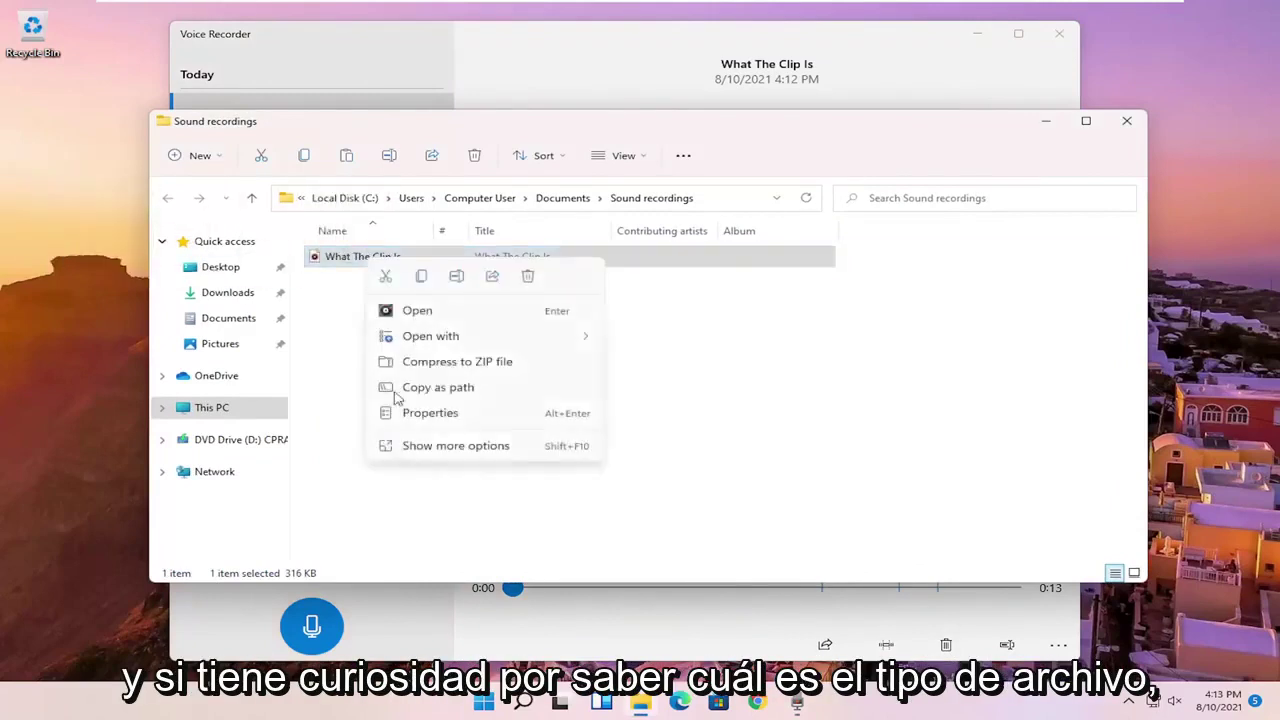
pyautogui.click(420, 413)
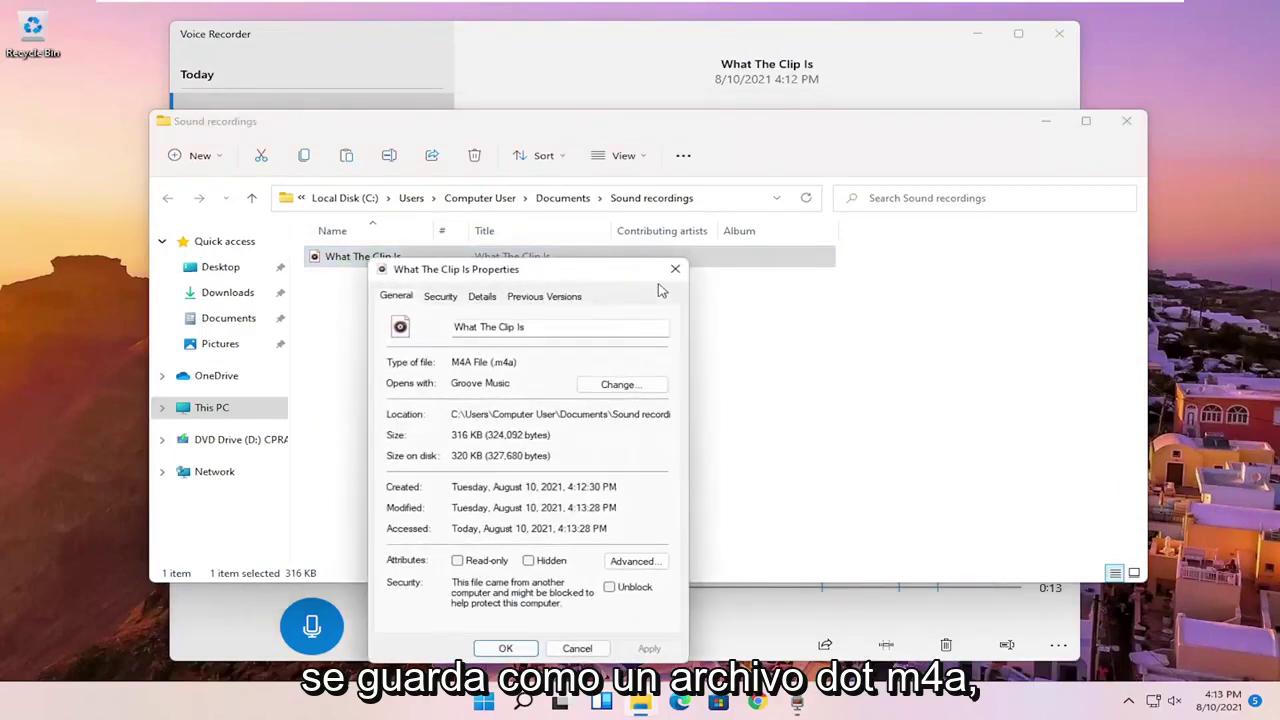
pyautogui.click(675, 269)
pyautogui.click(1127, 121)
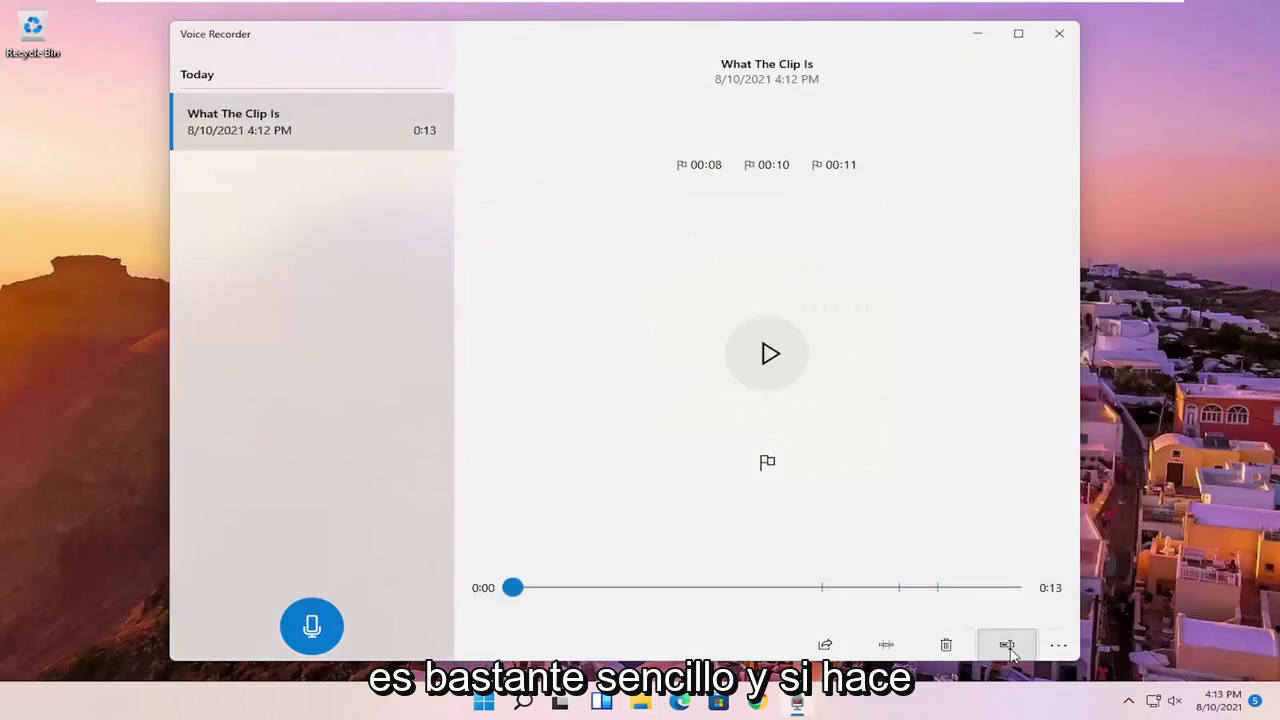
# Step: Open the system's microphone privacy settings from Voice Recorder
pyautogui.click(1066, 648)
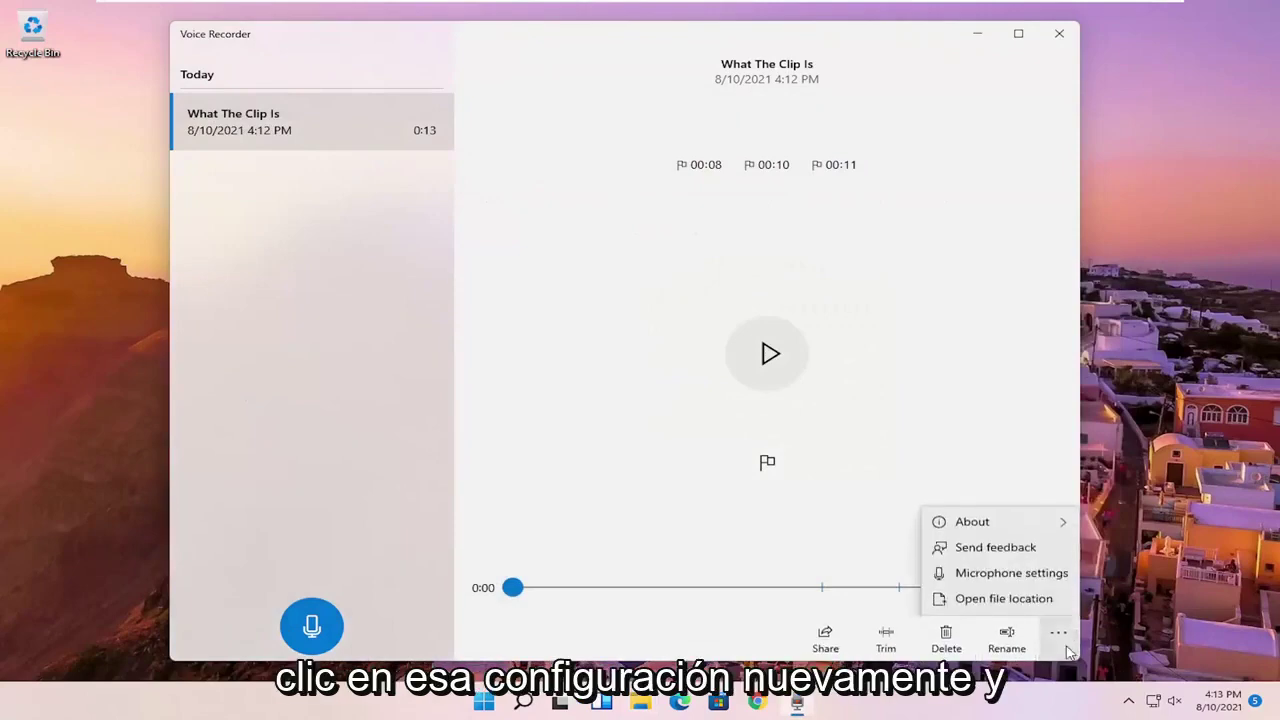
pyautogui.click(1020, 574)
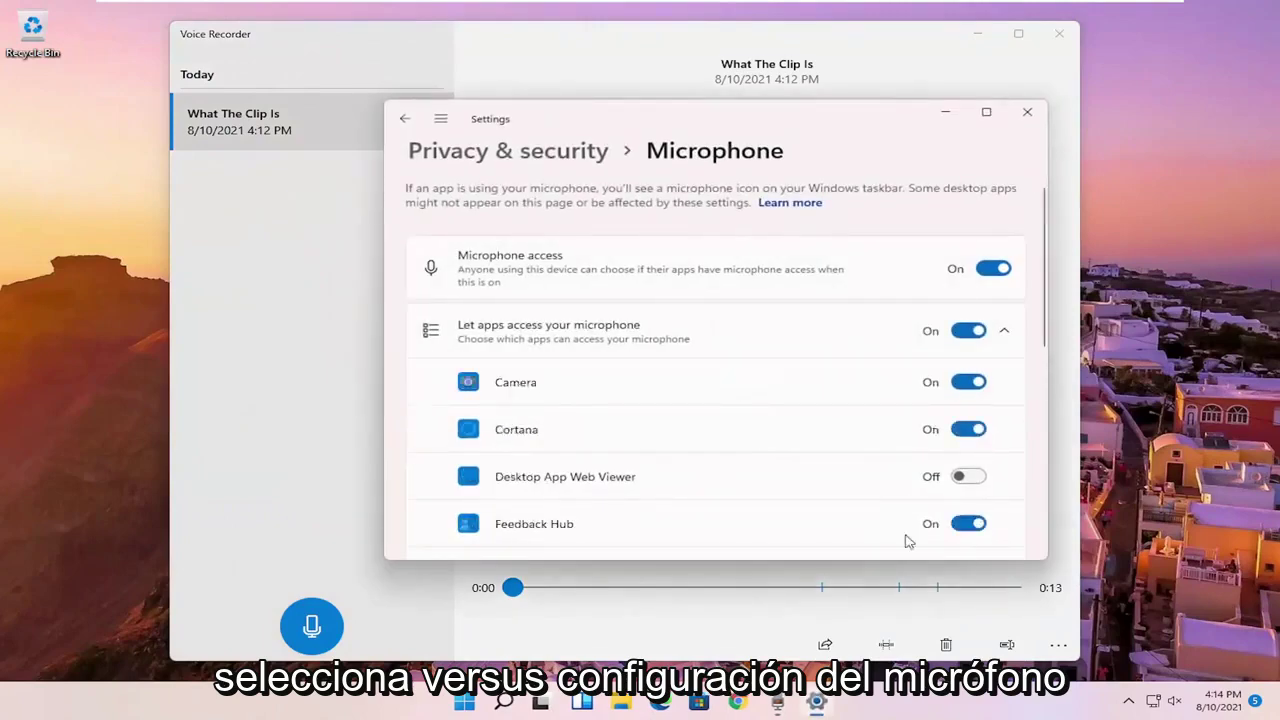
# Step: Check the app list for Voice Recorder's microphone access in the privacy settings, then close Settings
pyautogui.scroll(-3, 766, 300)
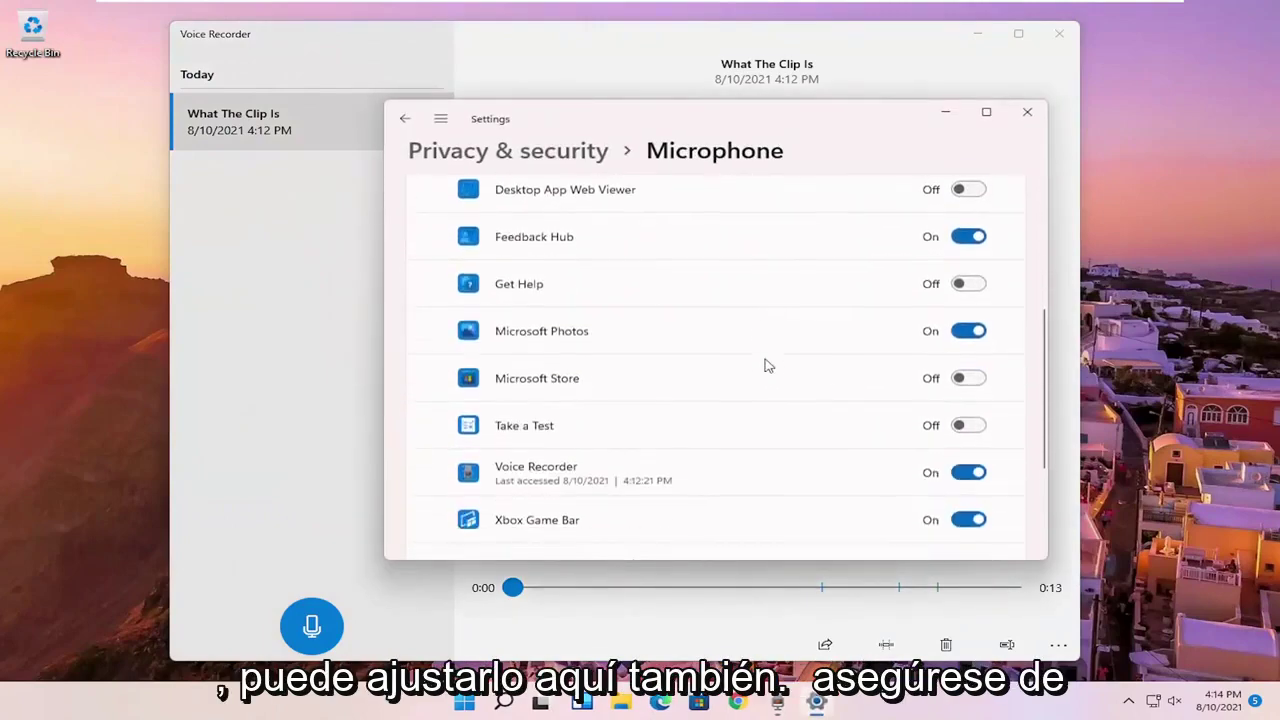
pyautogui.scroll(-1, 800, 420)
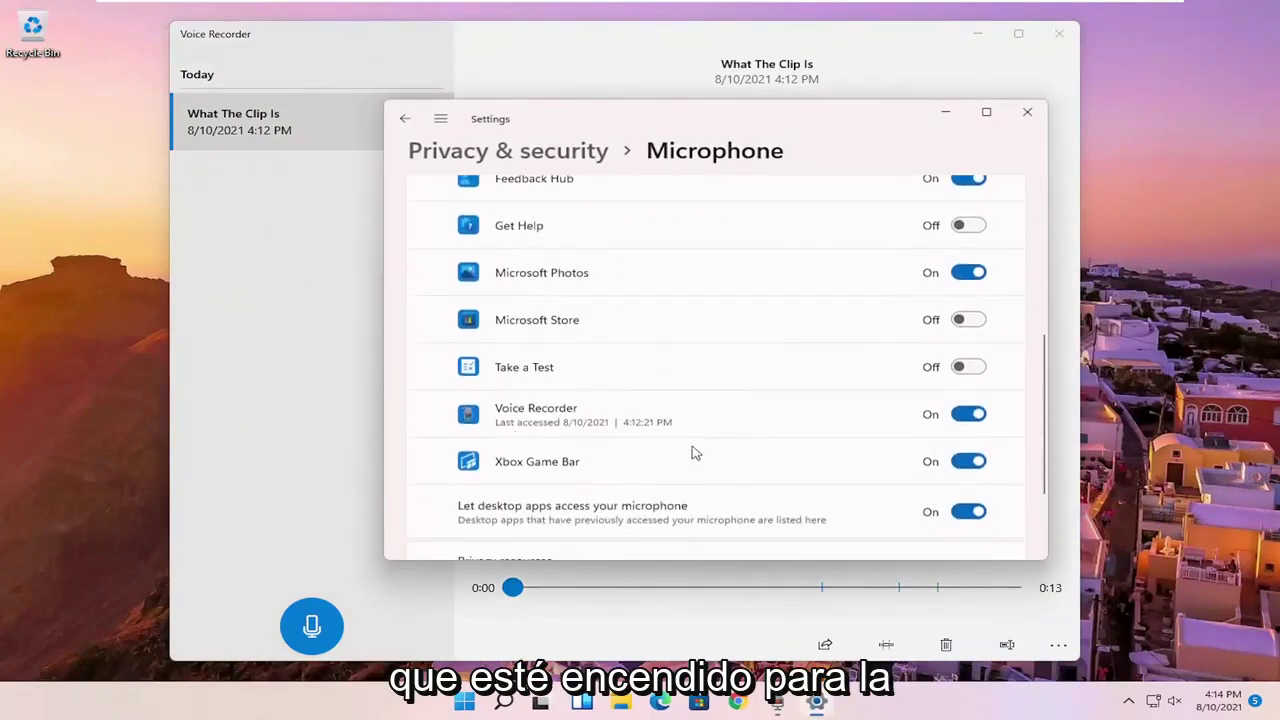
pyautogui.scroll(-2, 684, 430)
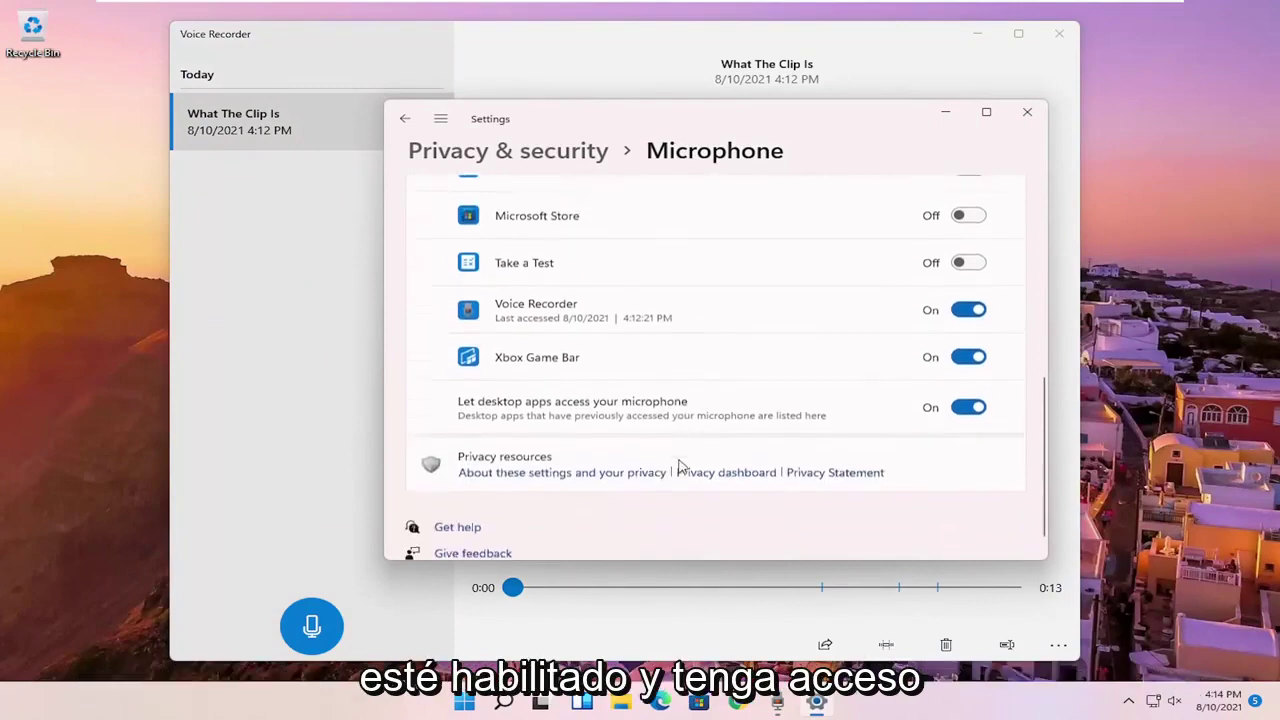
pyautogui.click(1027, 113)
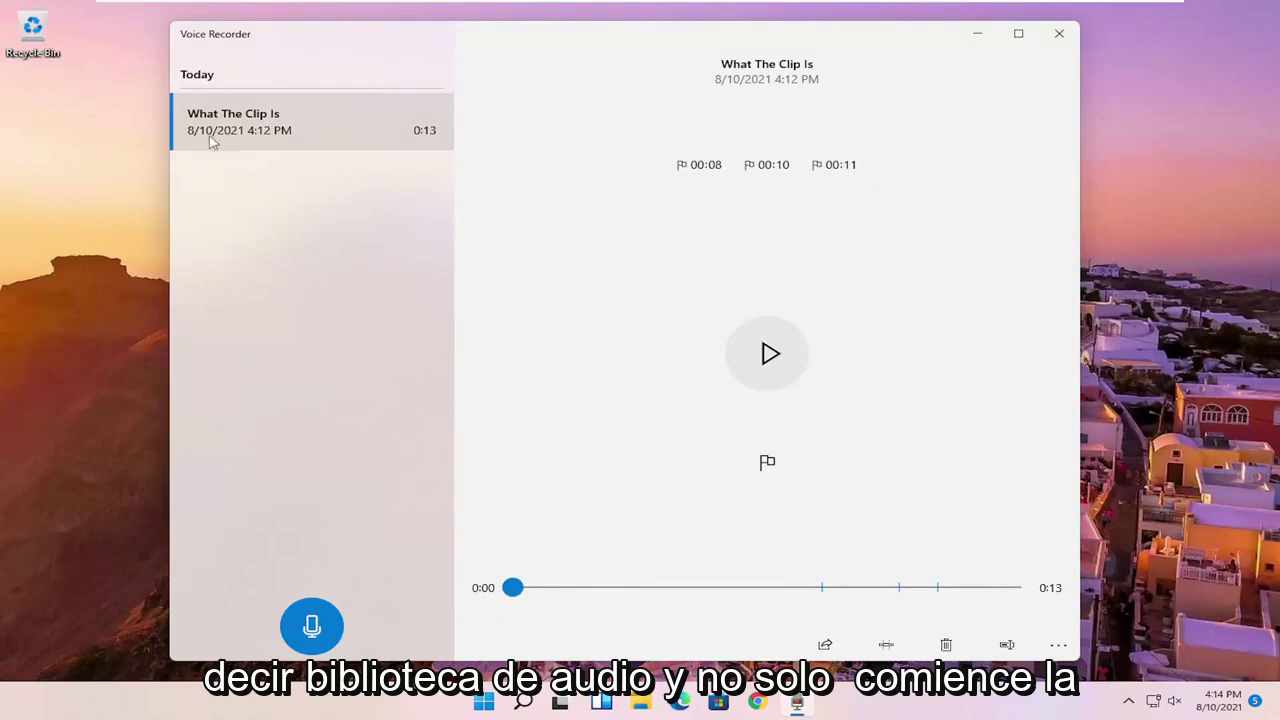
# Step: Close Voice Recorder and reopen it through a system search for "audio"
pyautogui.click(1059, 33)
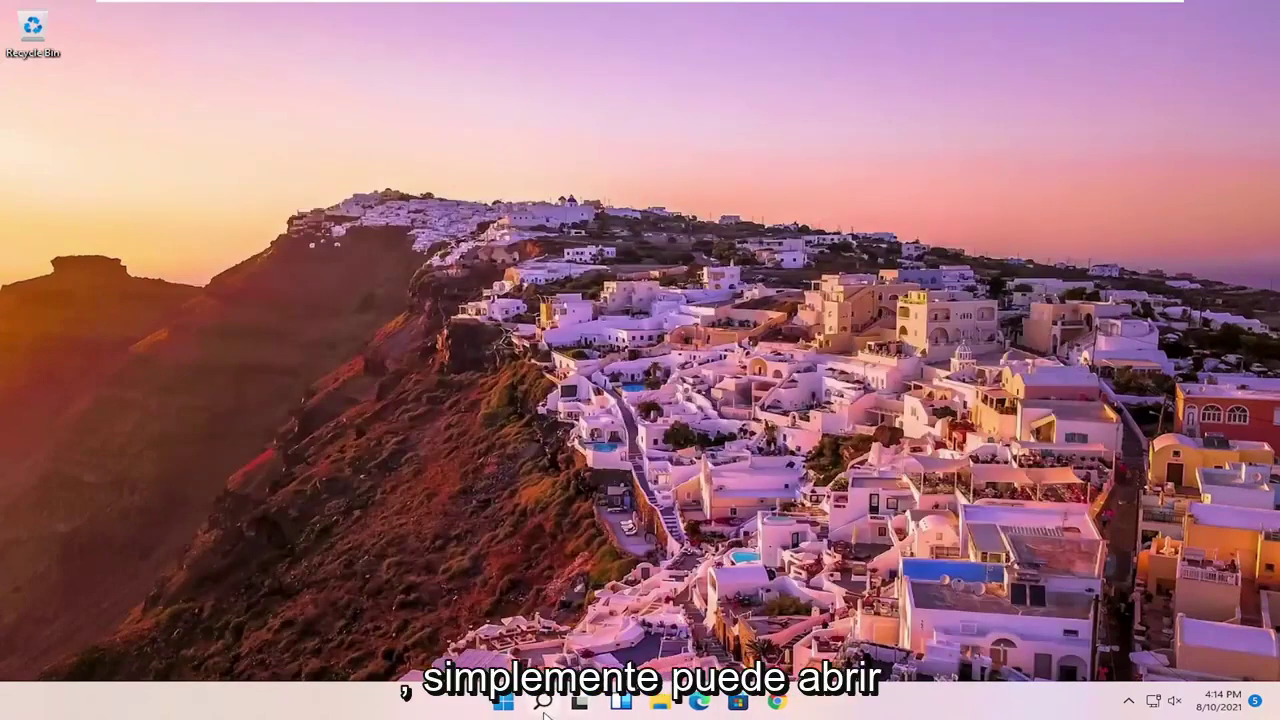
pyautogui.click(545, 713)
pyautogui.write('audio')
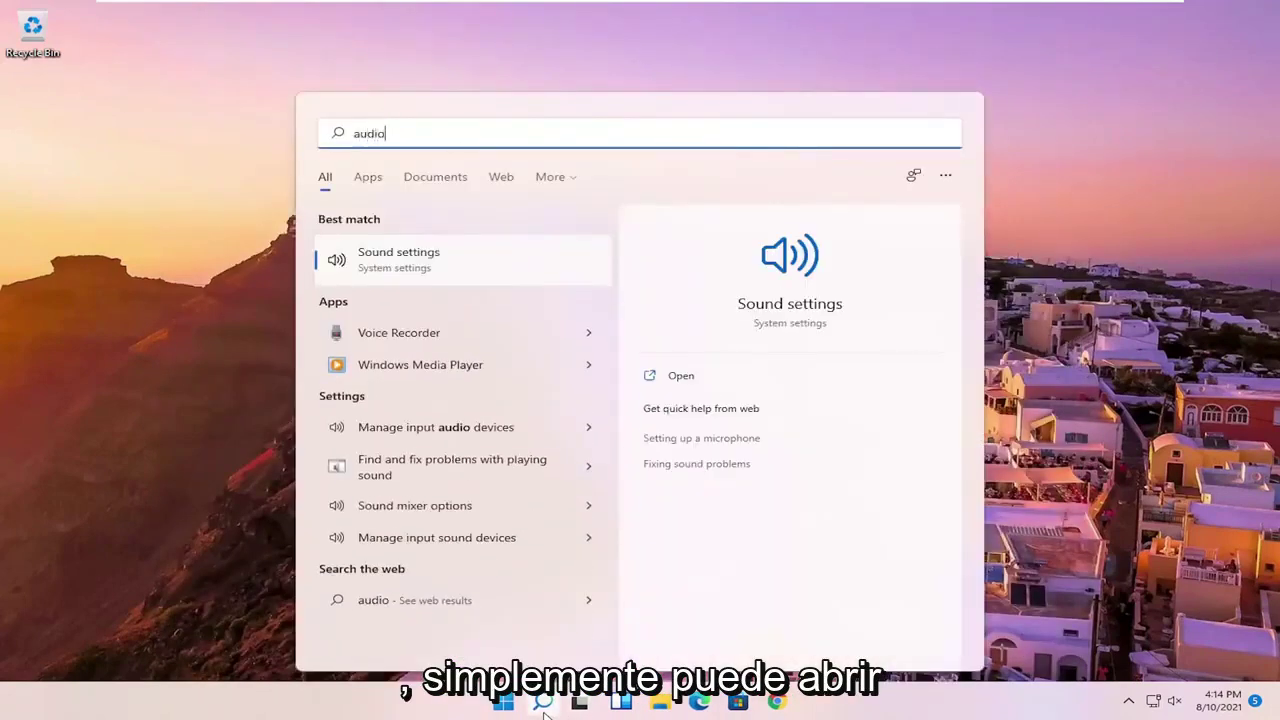
pyautogui.click(449, 334)
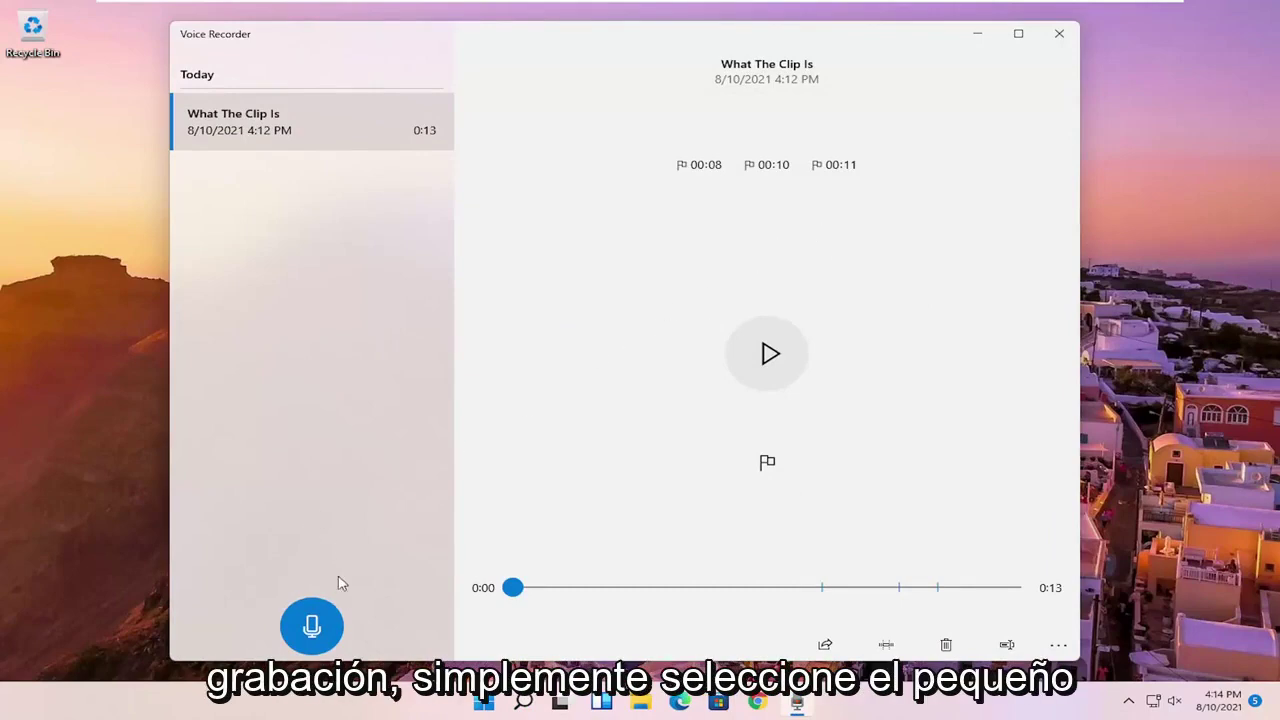
# Step: Record a second clip about 2 seconds long, then close Voice Recorder
pyautogui.click(312, 627)
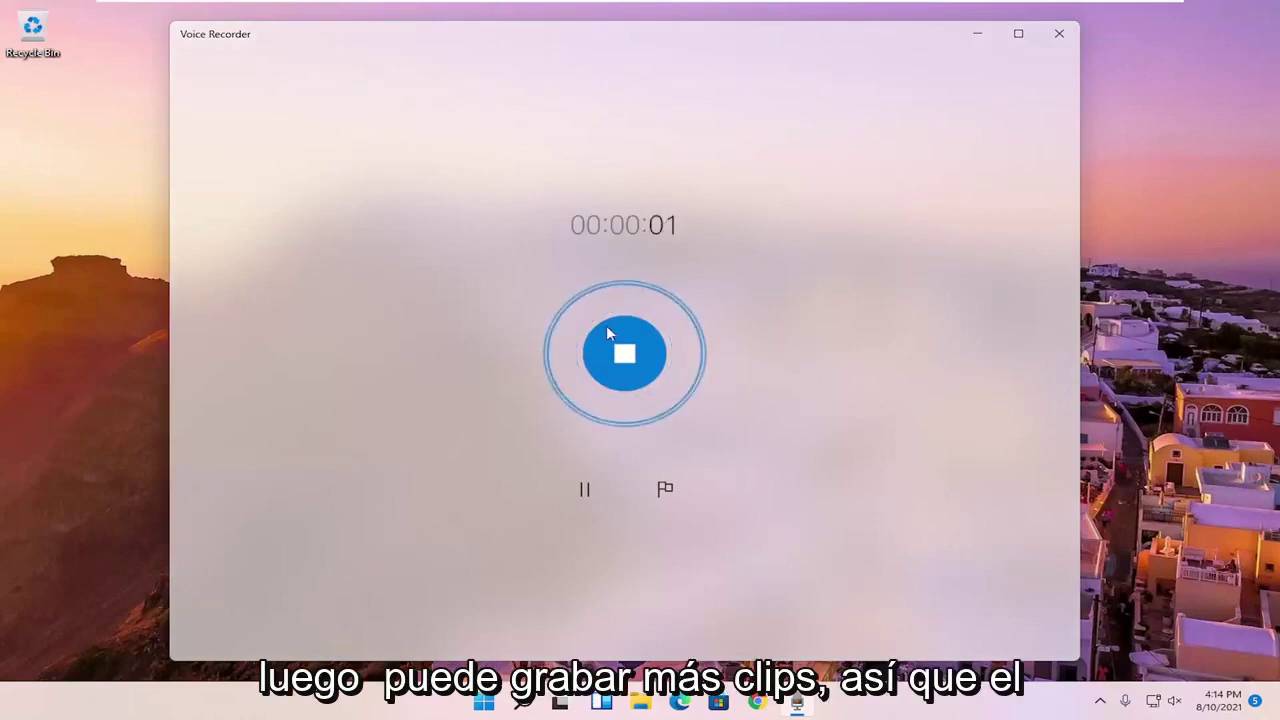
pyautogui.click(625, 353)
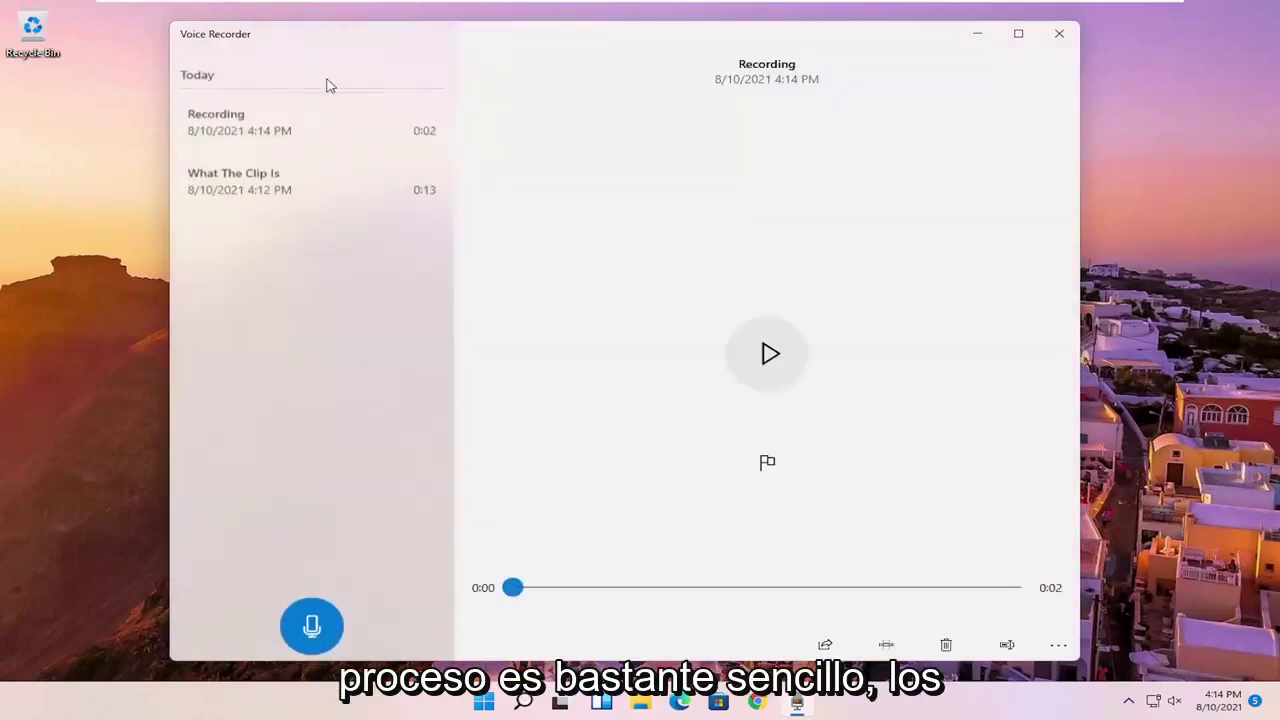
pyautogui.click(1059, 34)
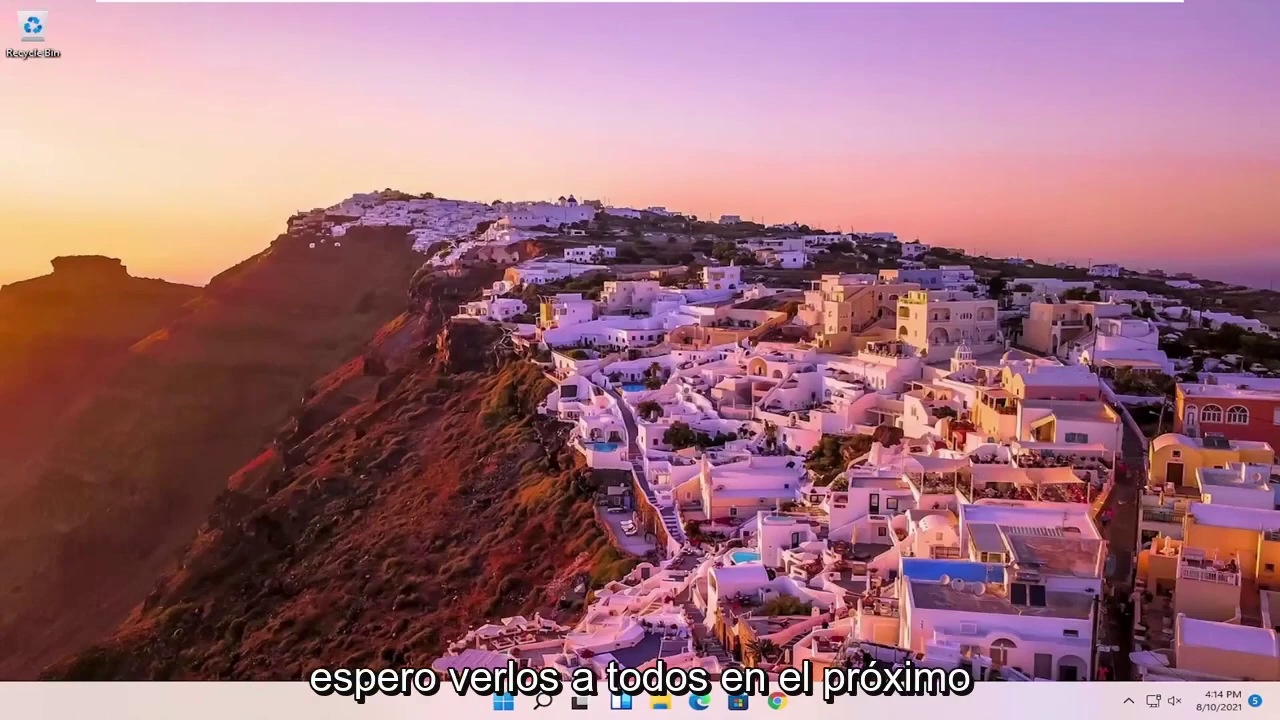